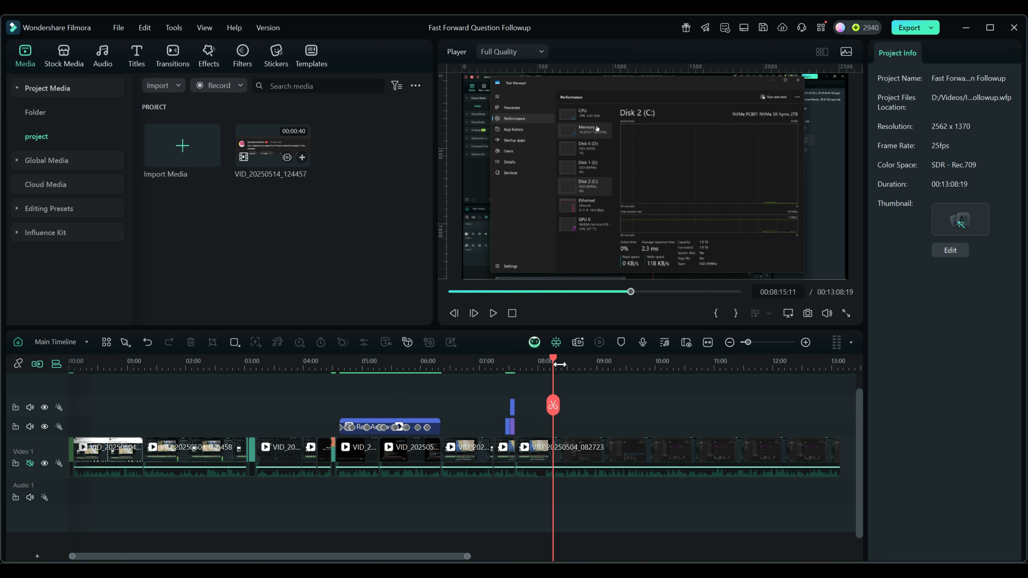
- Play the timeline and shuttle forward with L up to 32x speed, then stop
key(space)
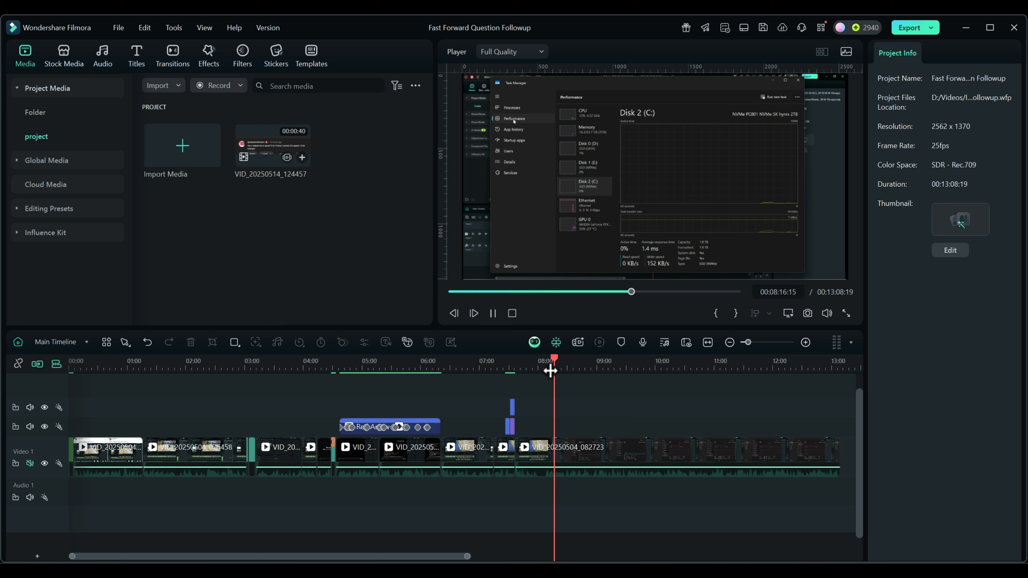
key(l)
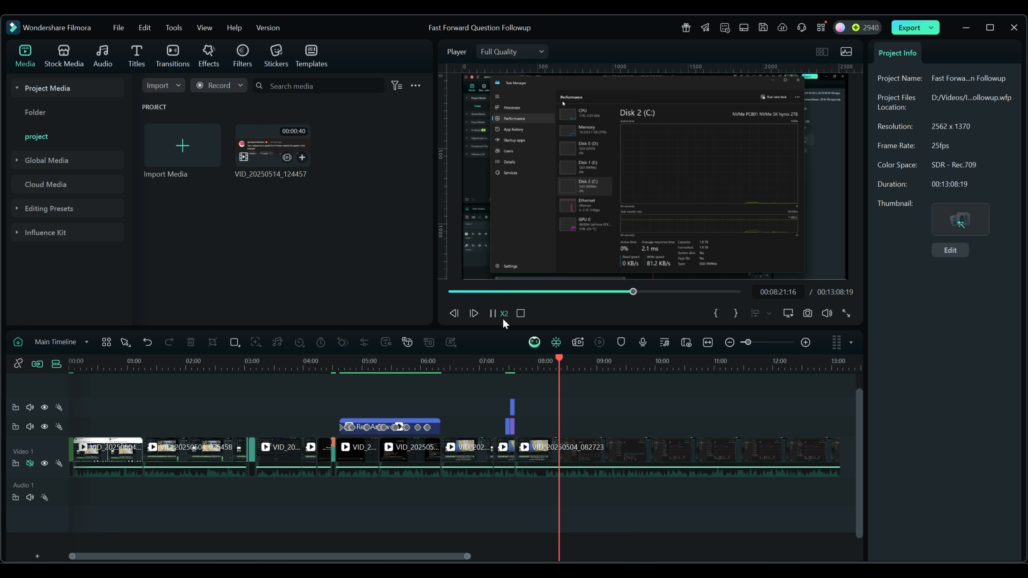
key(l)
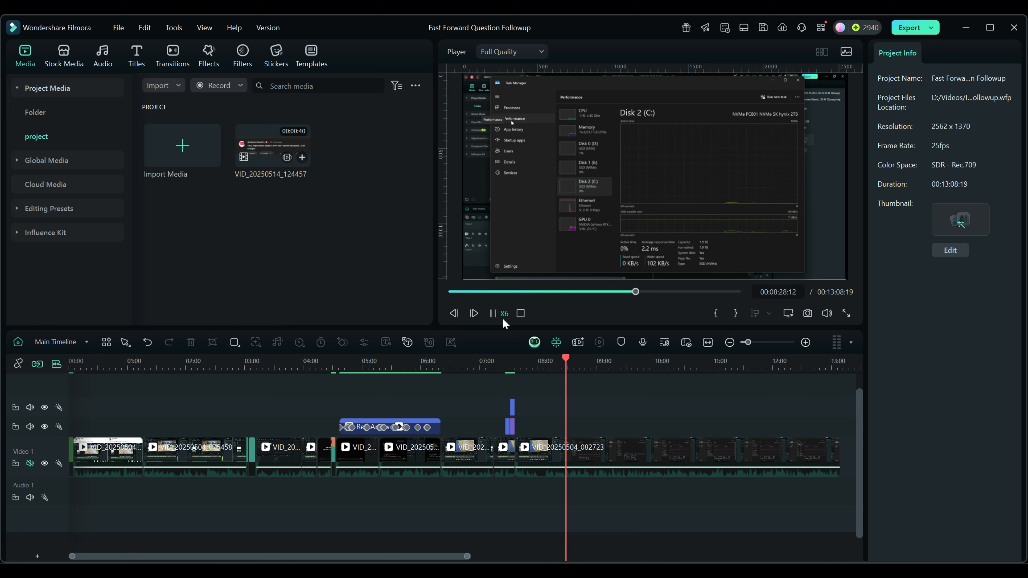
key(l)
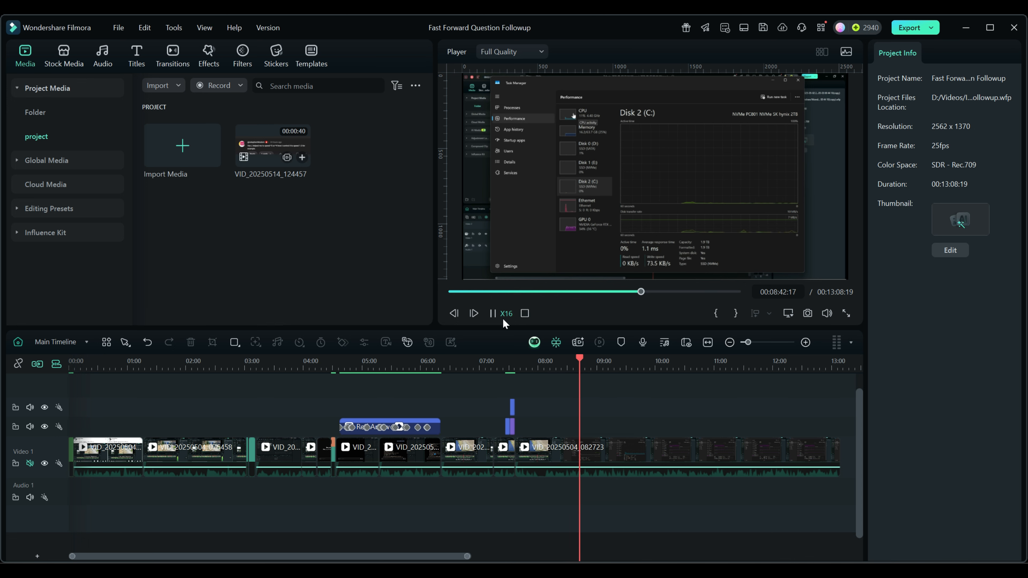
key(l)
key(l)
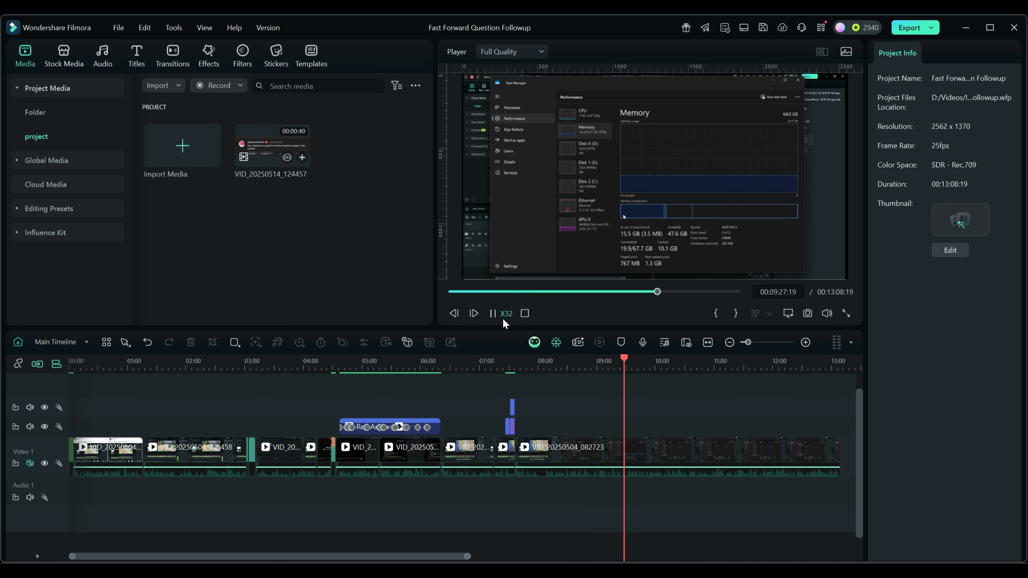
key(space)
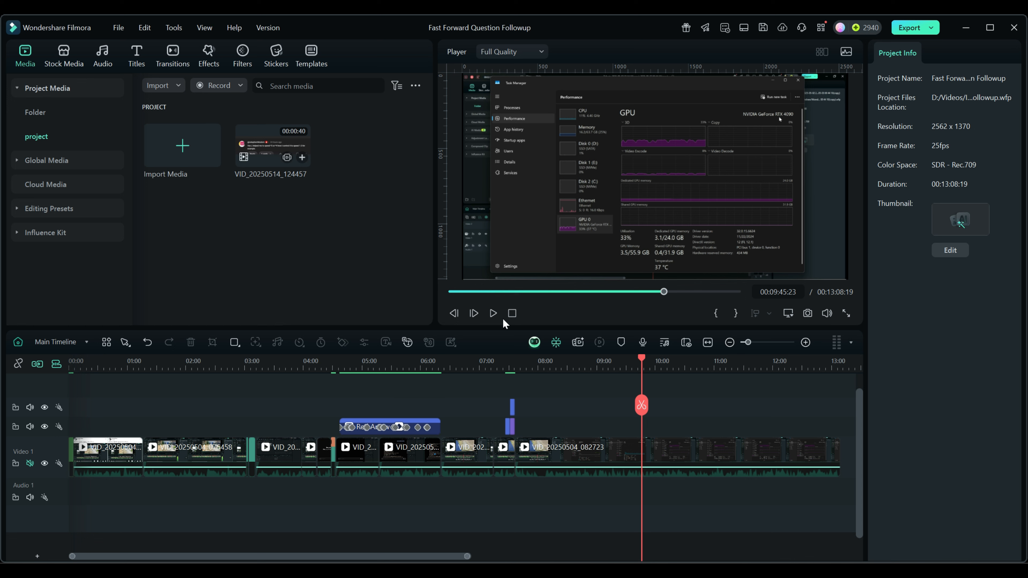
- Rewind with J up to 32x, stop, and scrub the playhead back to about 07:56
key(j)
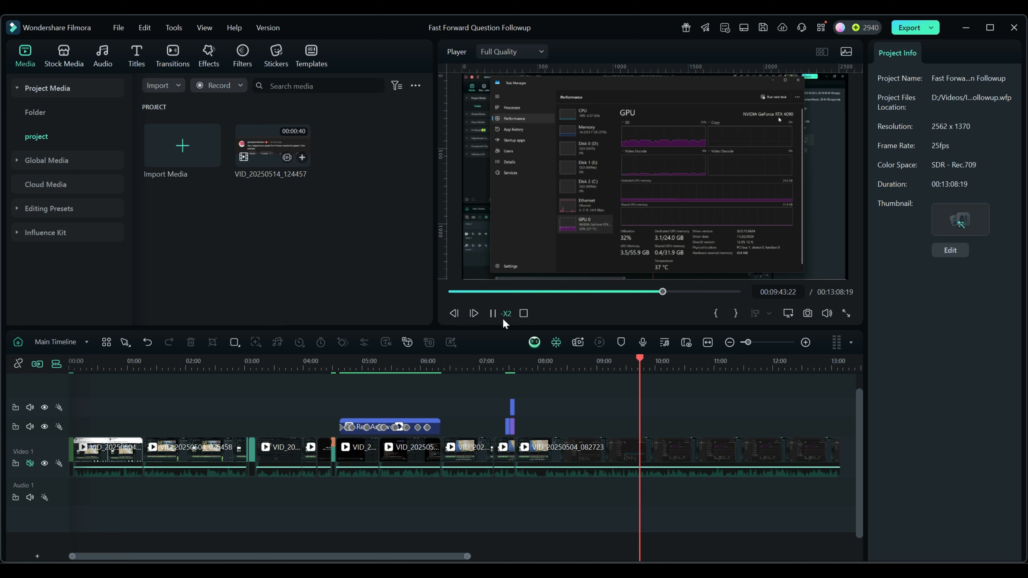
key(j)
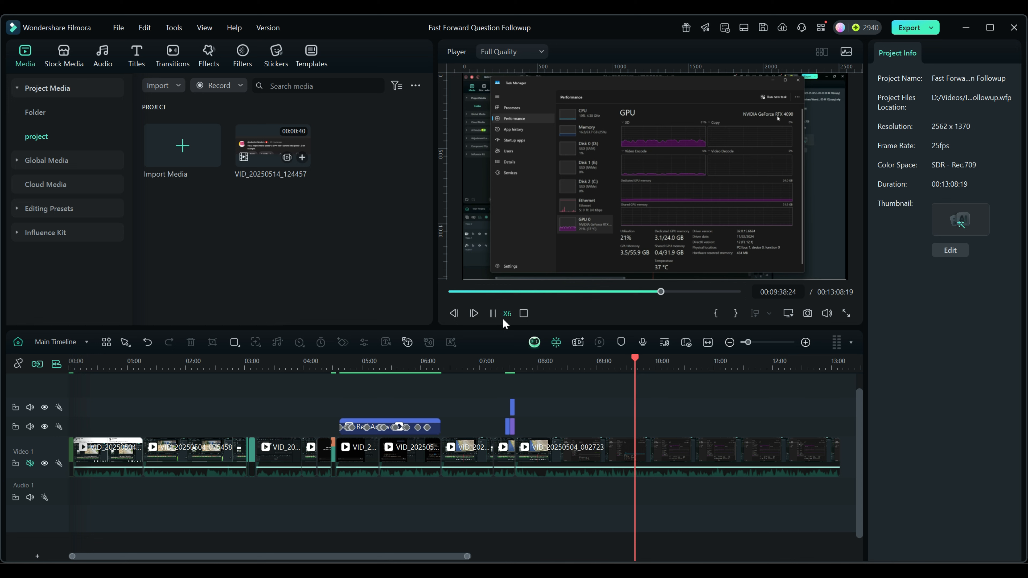
key(j)
key(j)
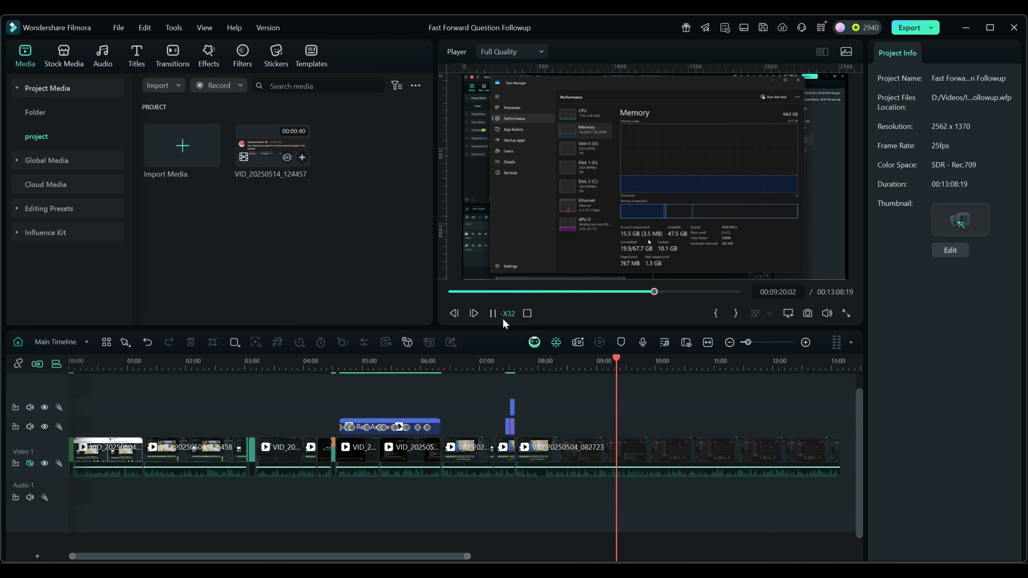
key(k)
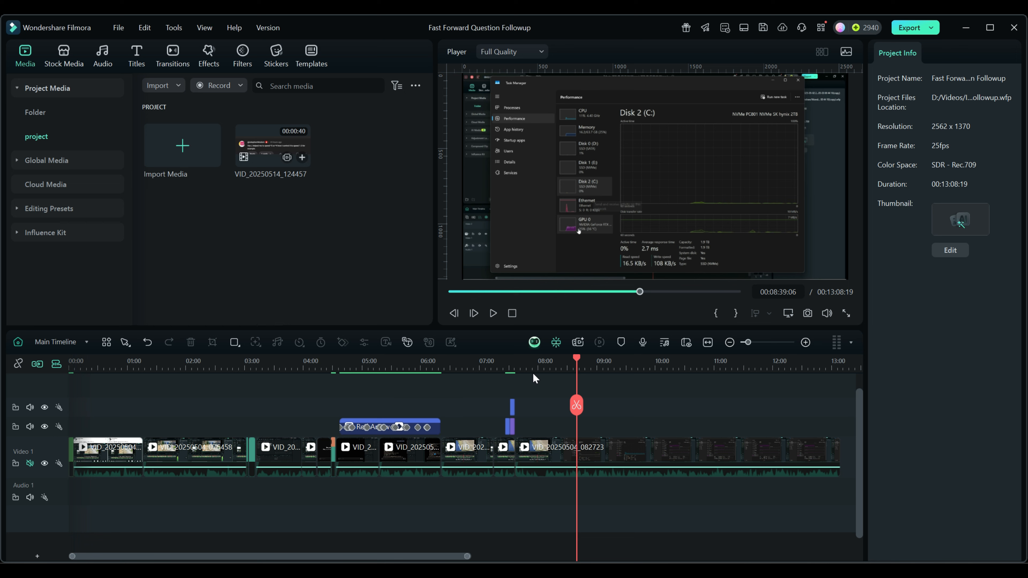
drag(577, 356, 526, 376)
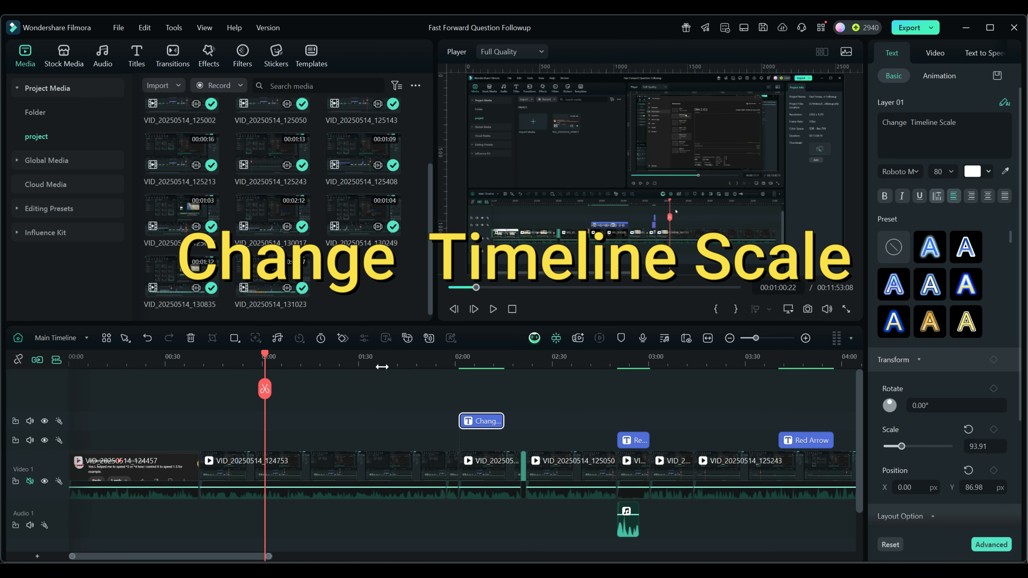
- Zoom the timeline out, then in on 0:30–8:00, and play briefly at double speed
drag(469, 362, 337, 360)
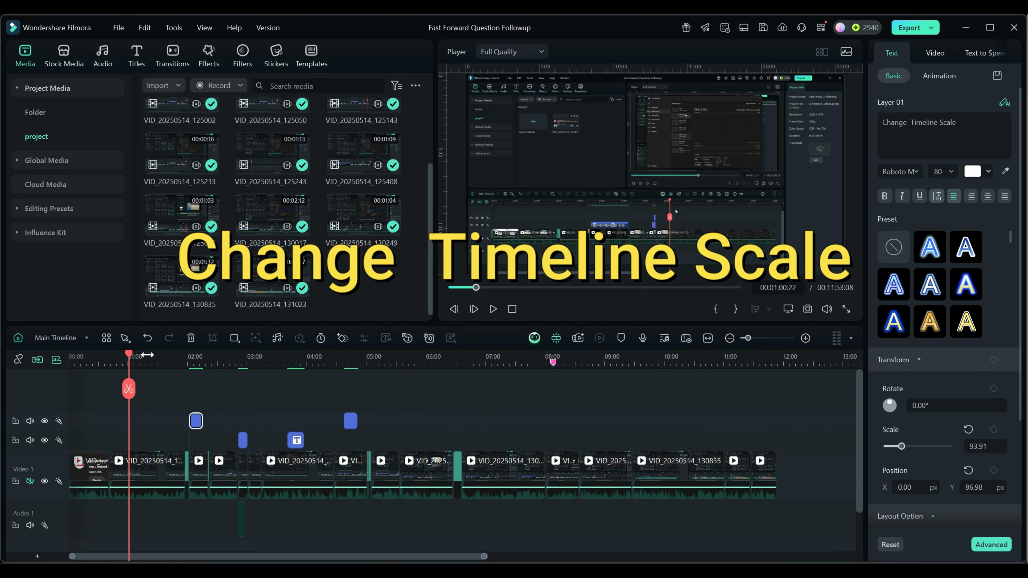
drag(145, 359, 430, 369)
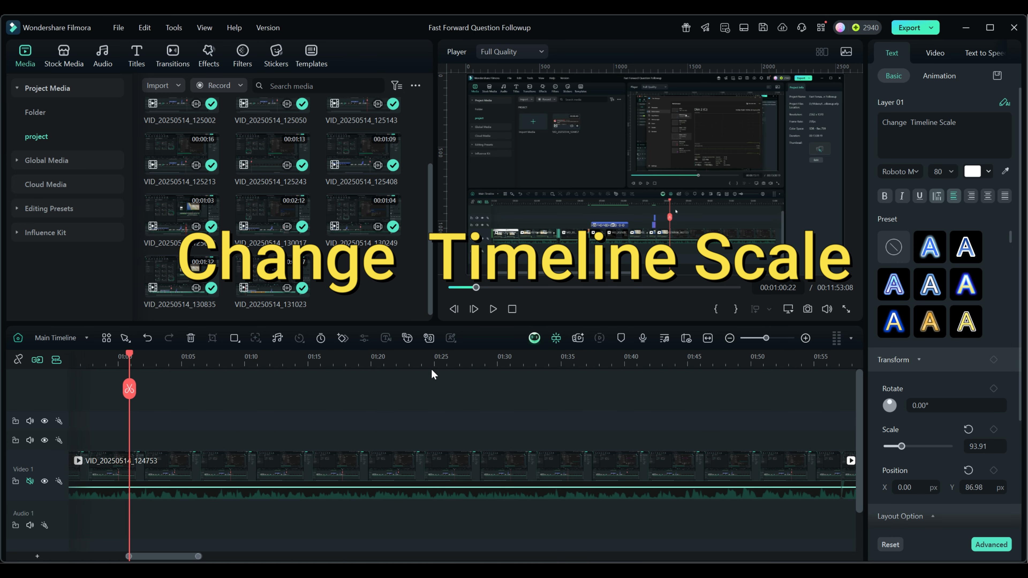
key(space)
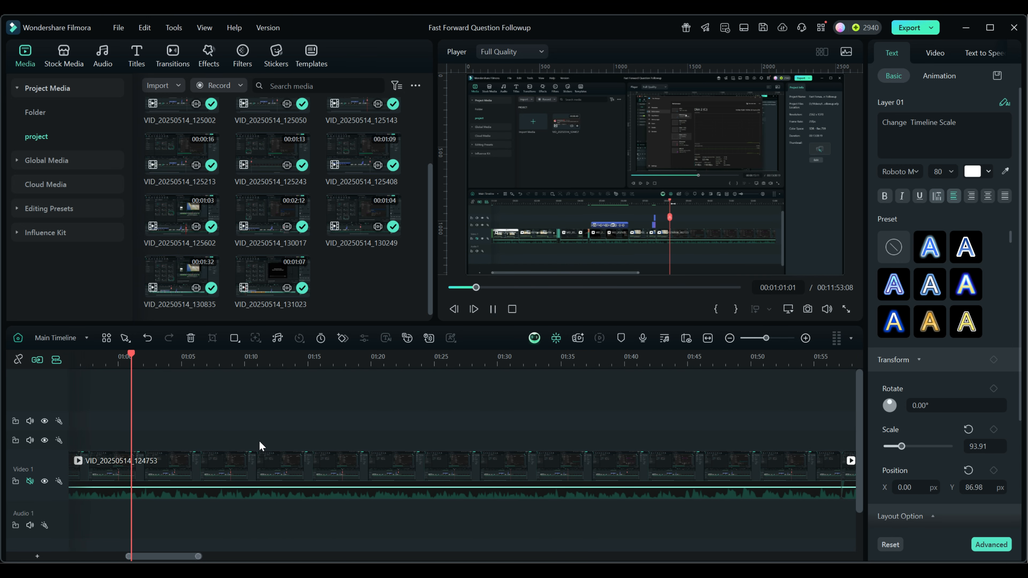
key(l)
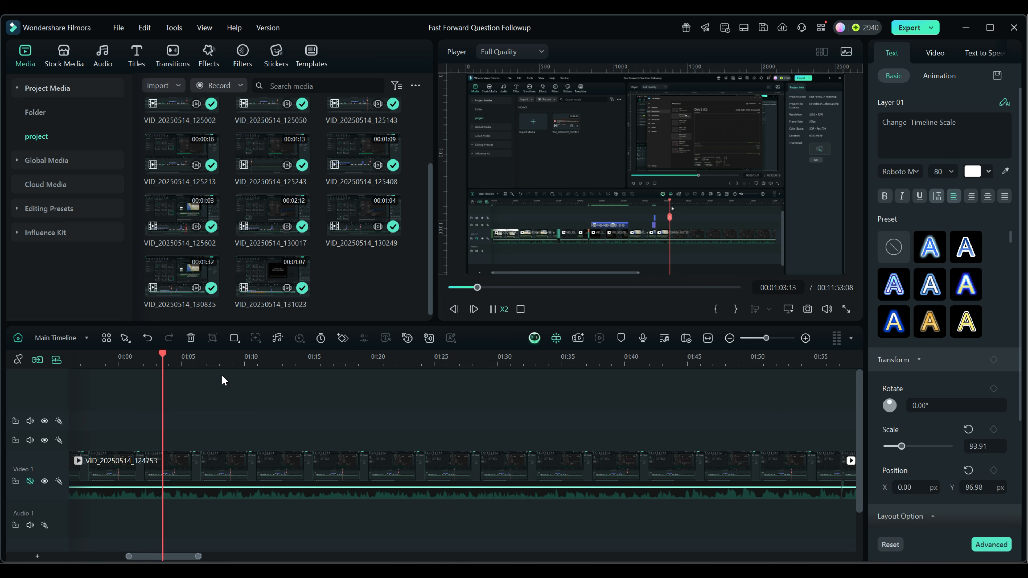
key(space)
- Zoom to frame level, pause at 01:07, then zoom out to the first three minutes
drag(230, 364, 705, 367)
key(space)
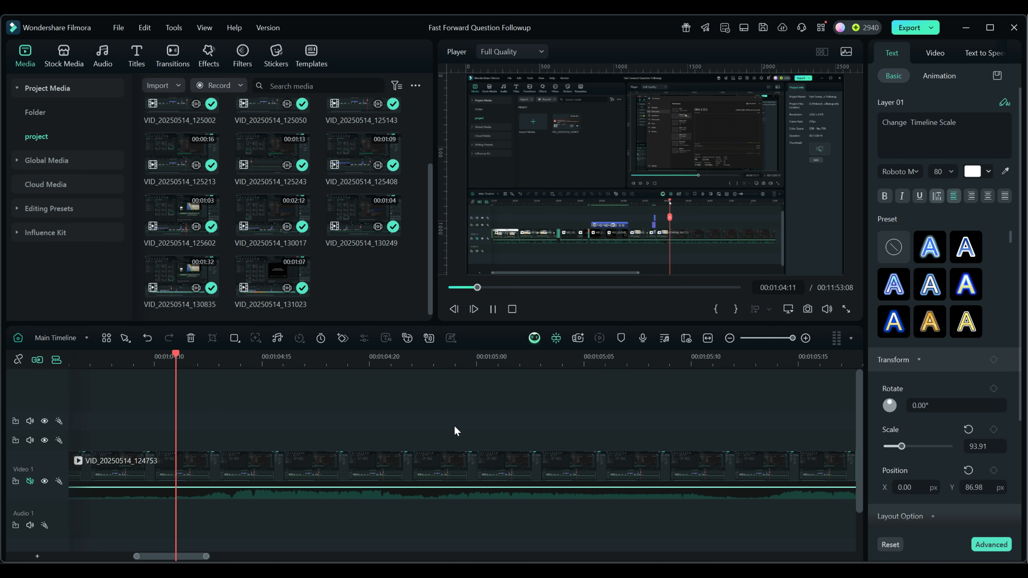
key(space)
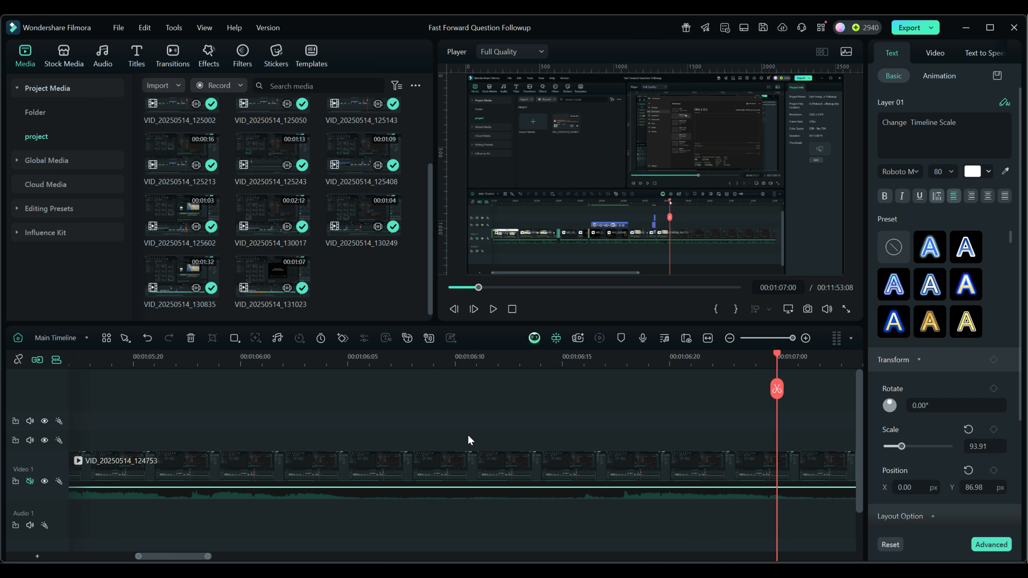
drag(604, 362, 203, 341)
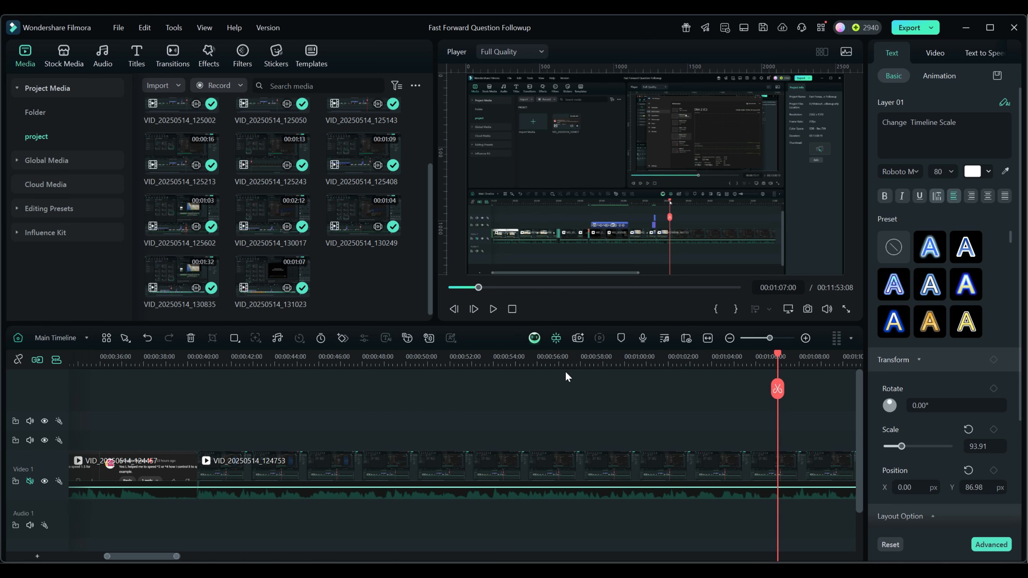
drag(587, 362, 393, 352)
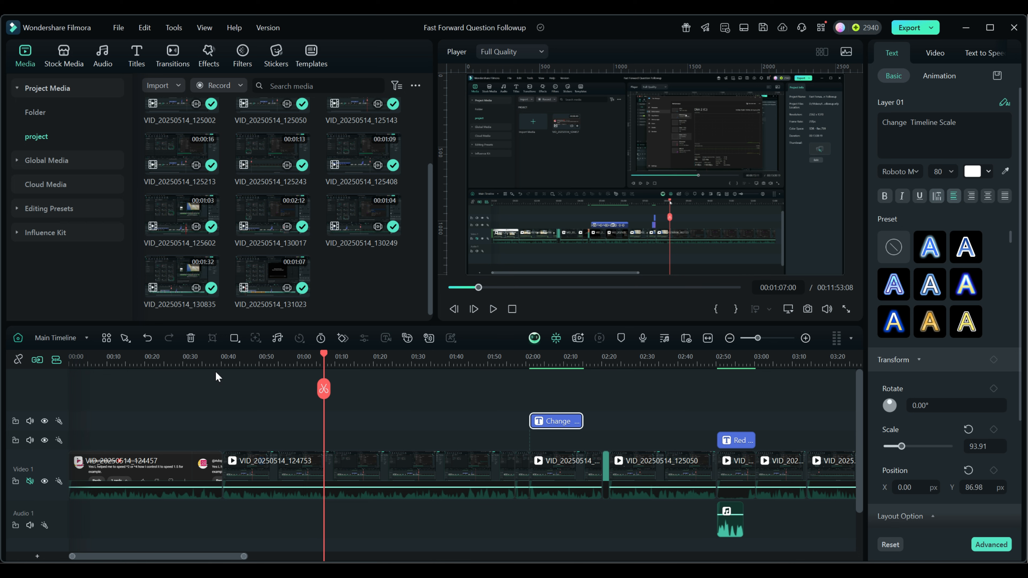
- Zoom in and play from 00:49, then move the playhead near 08:00
drag(323, 353, 638, 368)
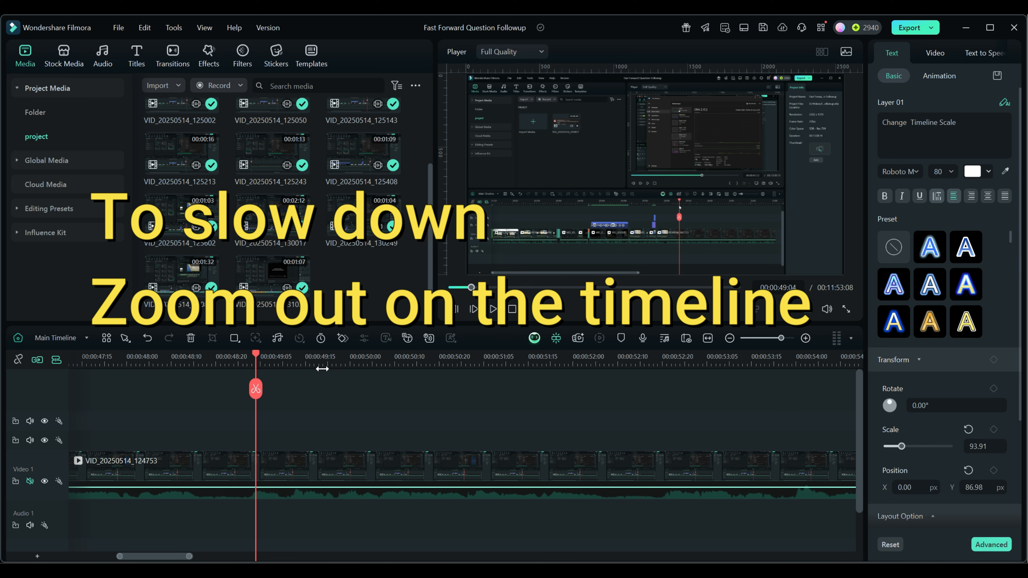
drag(289, 360, 412, 366)
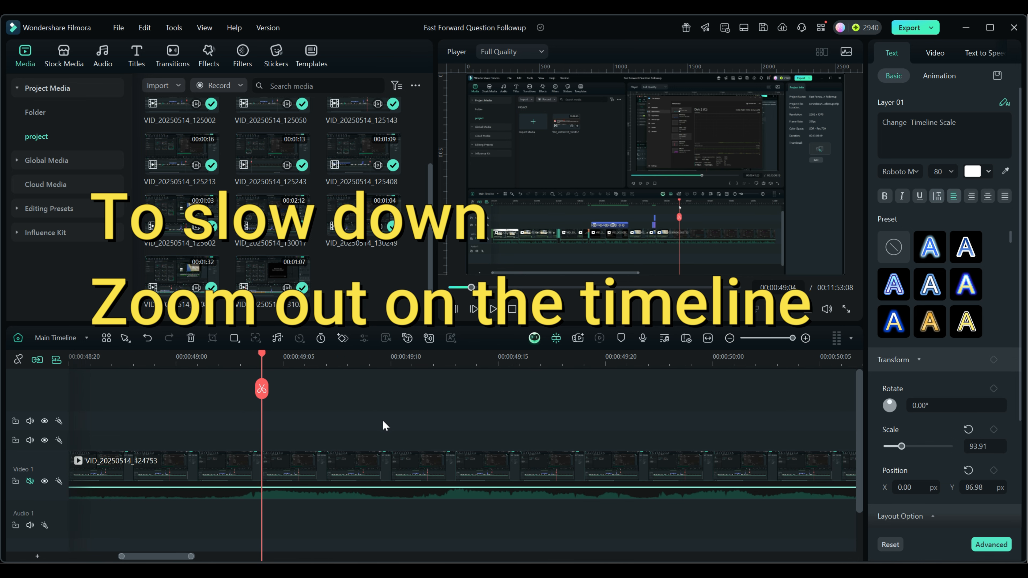
key(space)
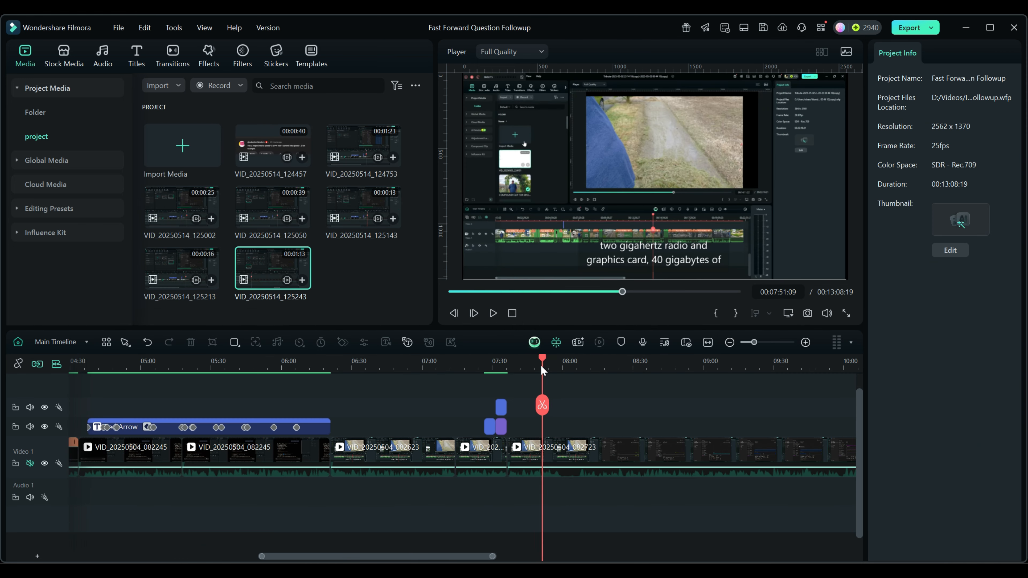
drag(540, 366, 574, 371)
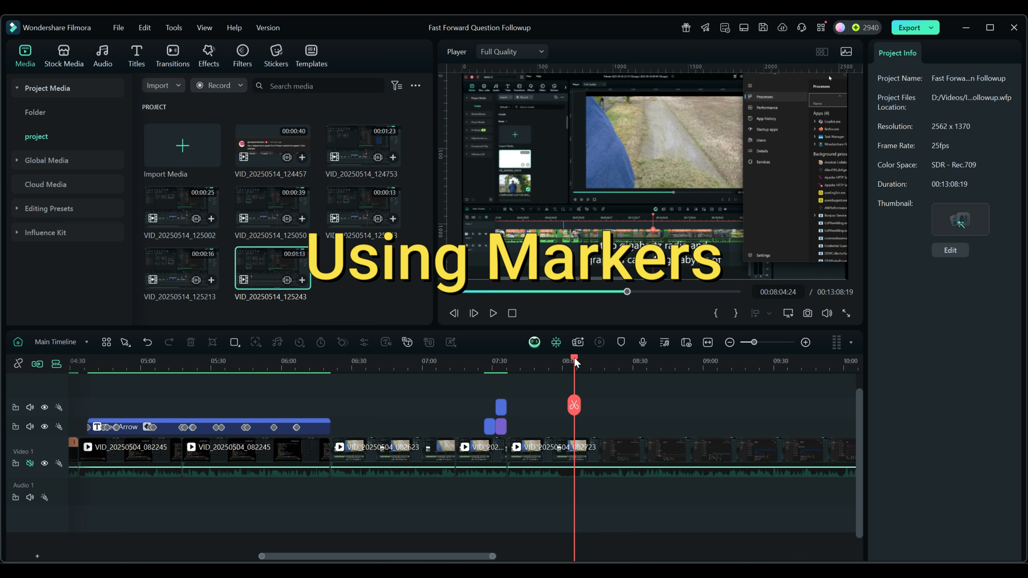
- Add a marker at 08:08:01, check around it, and leave the playhead at 09:01:12
mouse_move(579, 356)
mouse_down()
mouse_move(687, 362)
mouse_move(521, 375)
mouse_move(611, 369)
mouse_move(553, 369)
mouse_move(581, 370)
mouse_up()
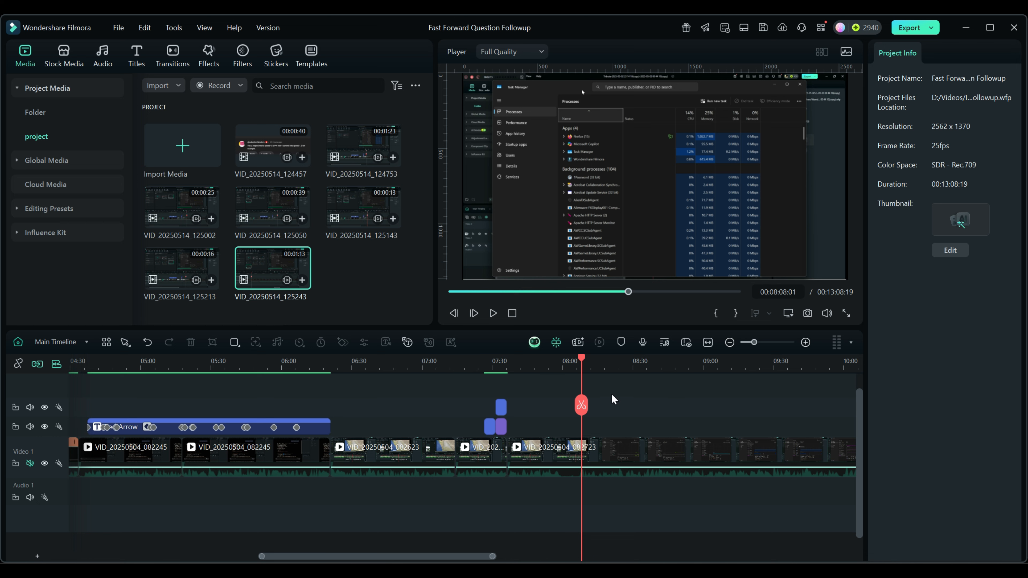
key(m)
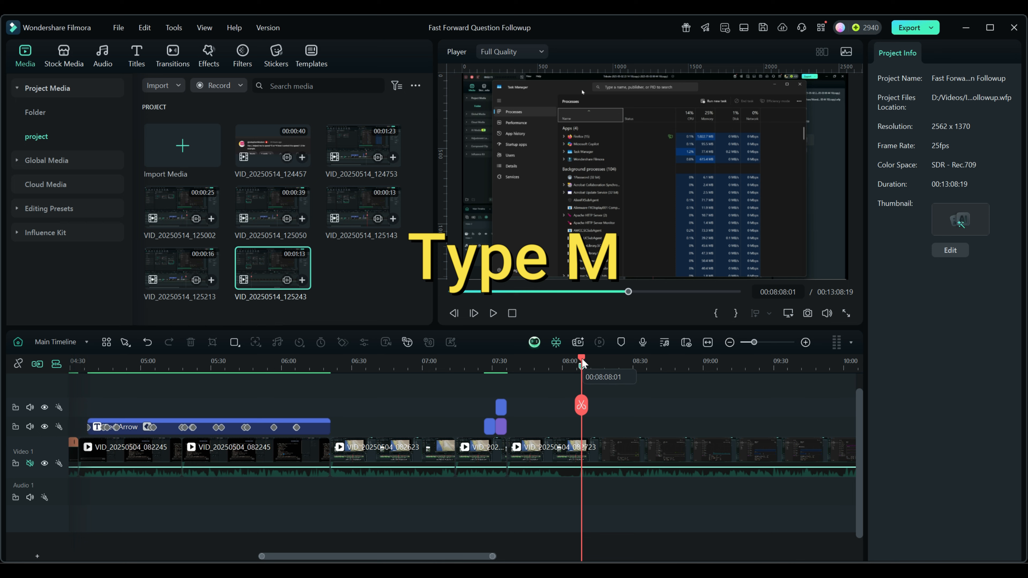
drag(582, 359, 726, 366)
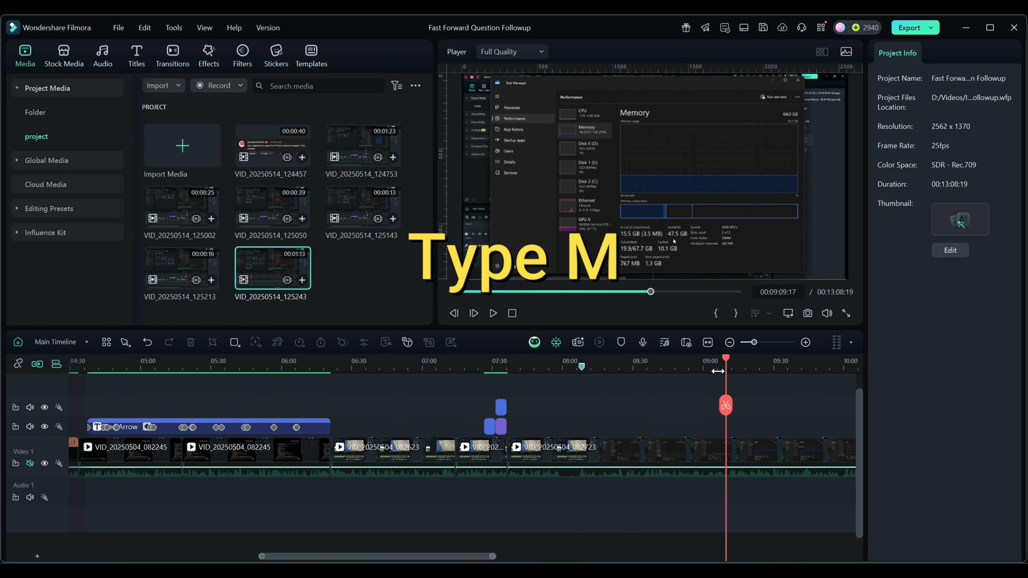
click(581, 366)
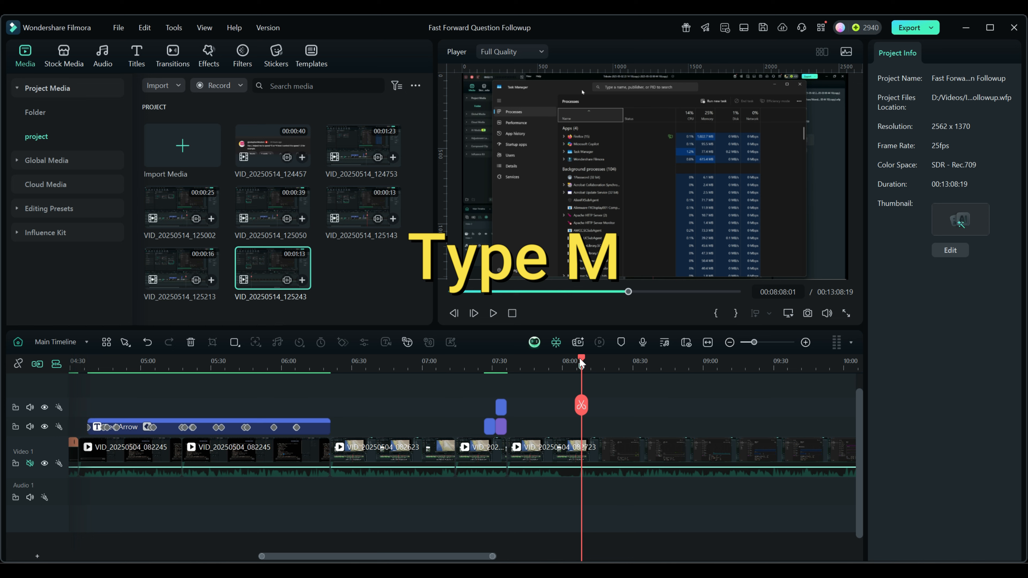
mouse_move(582, 366)
mouse_down()
mouse_move(592, 367)
mouse_move(582, 370)
mouse_up()
drag(582, 359, 689, 373)
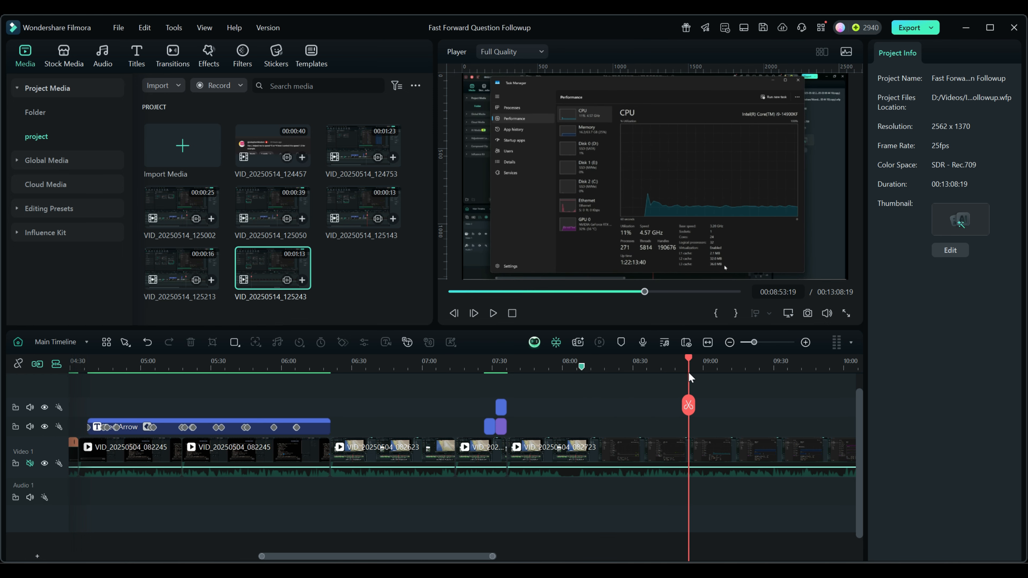
- Split the clip at the playhead and delete the unwanted section, closing the gap
click(689, 405)
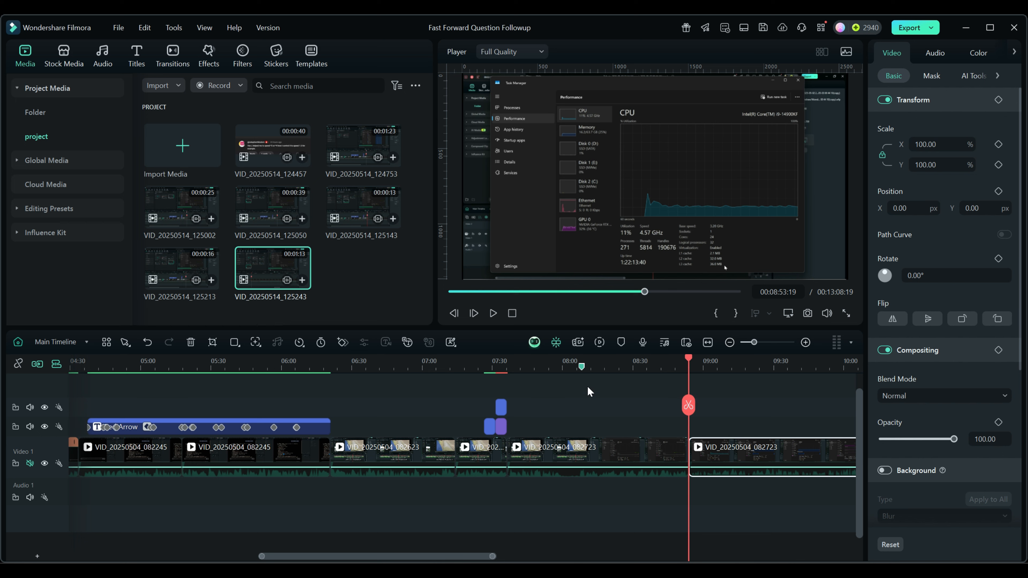
click(582, 364)
click(581, 407)
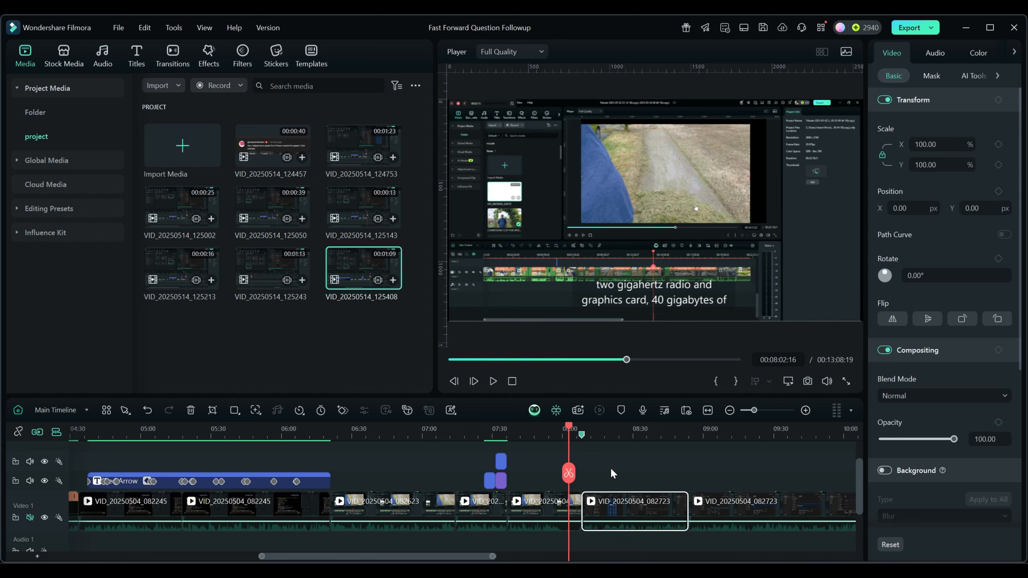
click(548, 513)
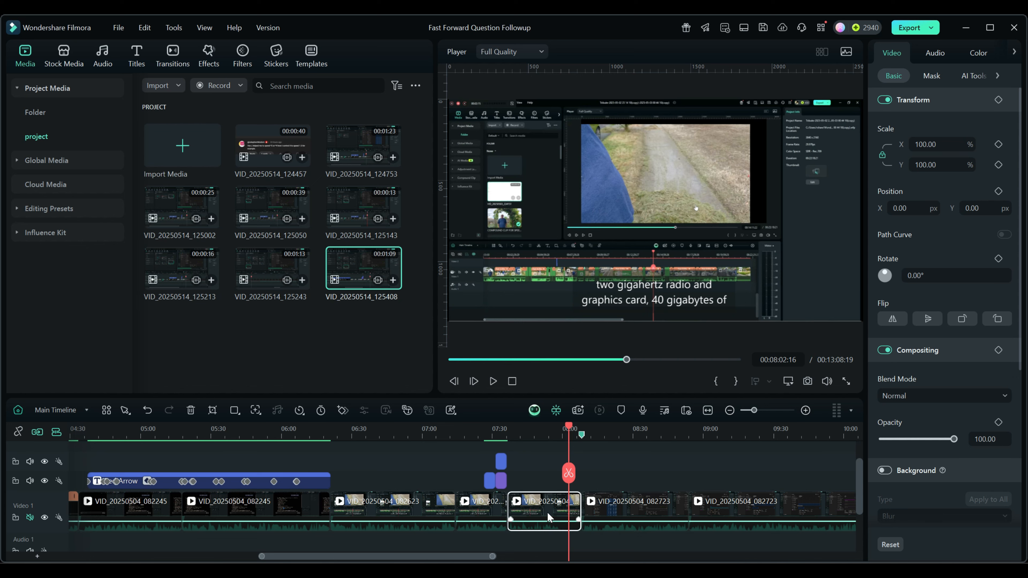
key(Delete)
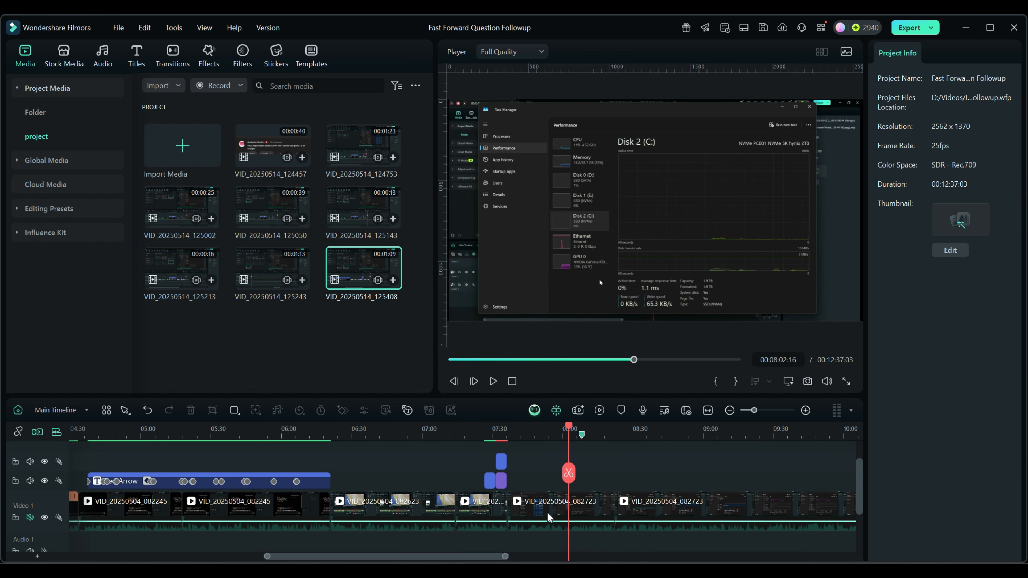
- Select the last clip and move the playhead to 08:33:12
click(582, 436)
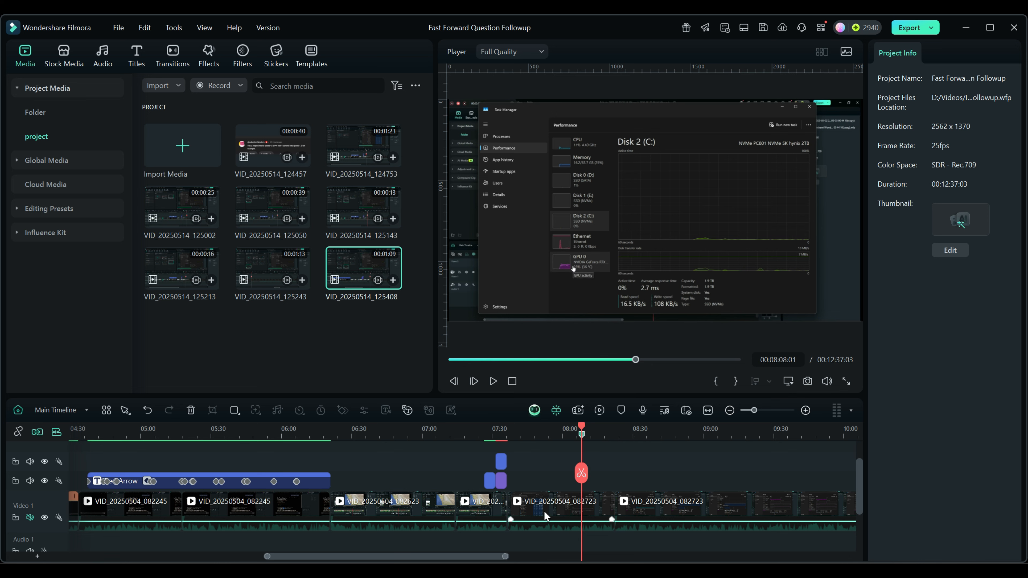
click(643, 501)
drag(585, 427, 641, 428)
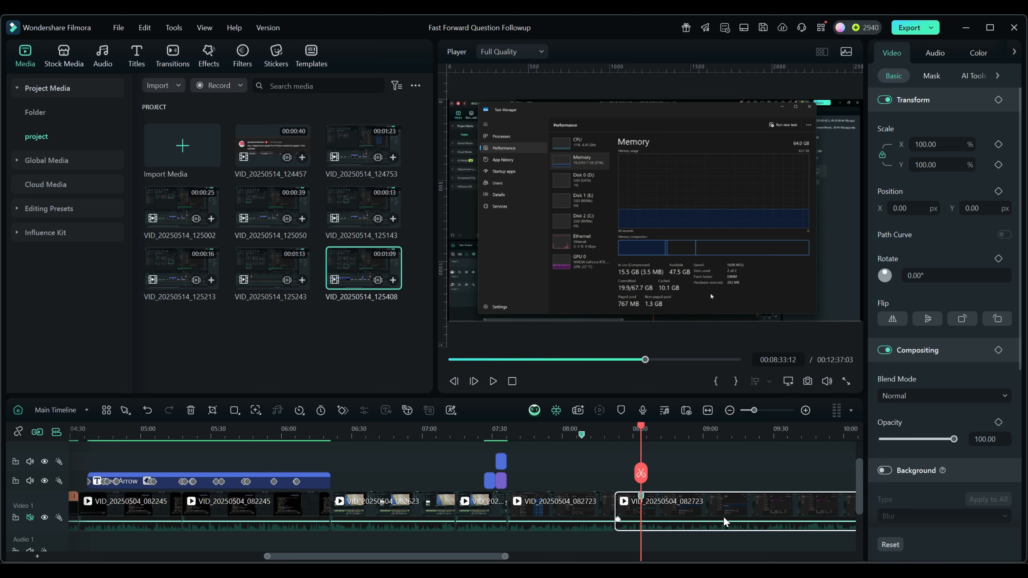
- Mark the last clip at 08:33:12 and 08:43:06, then jump between the two markers
mouse_move(642, 430)
mouse_down()
mouse_move(673, 433)
mouse_move(642, 437)
mouse_up()
drag(641, 430, 665, 431)
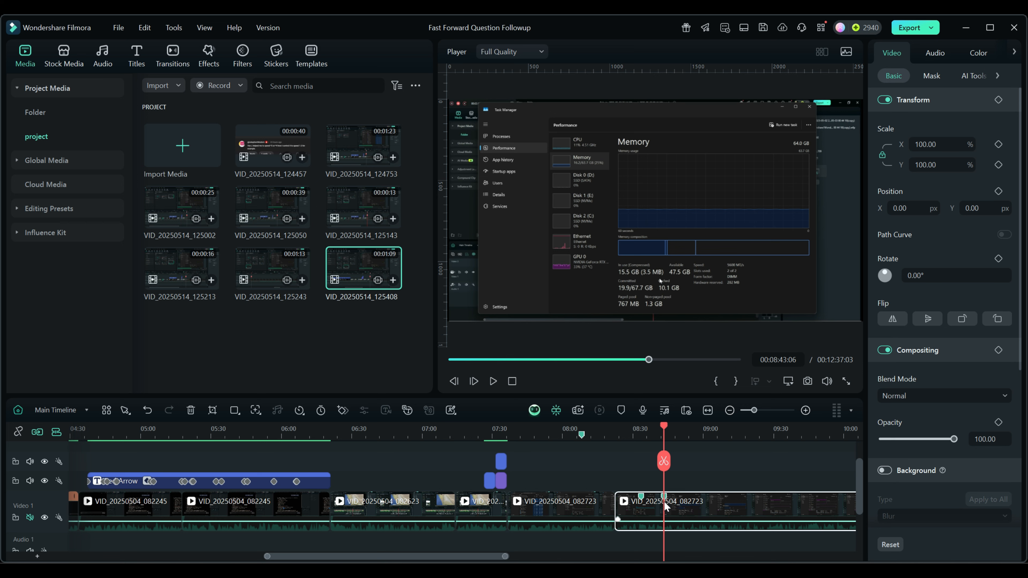
click(639, 496)
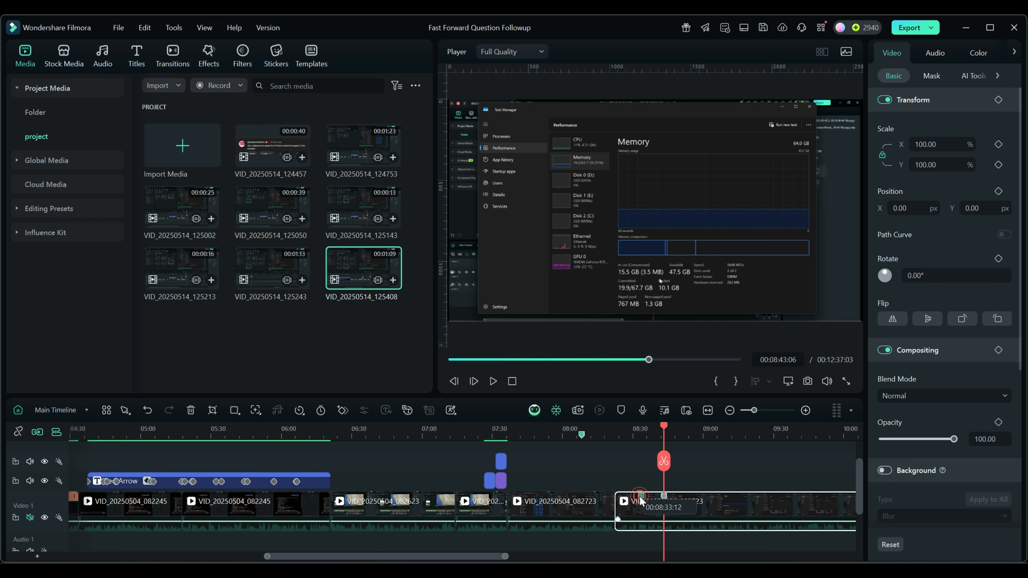
click(662, 497)
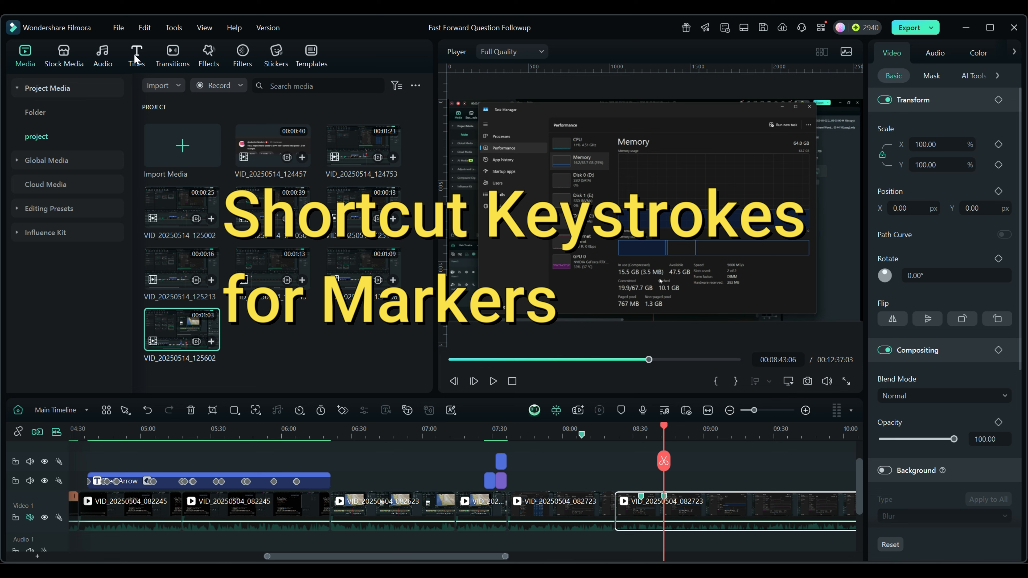
click(118, 28)
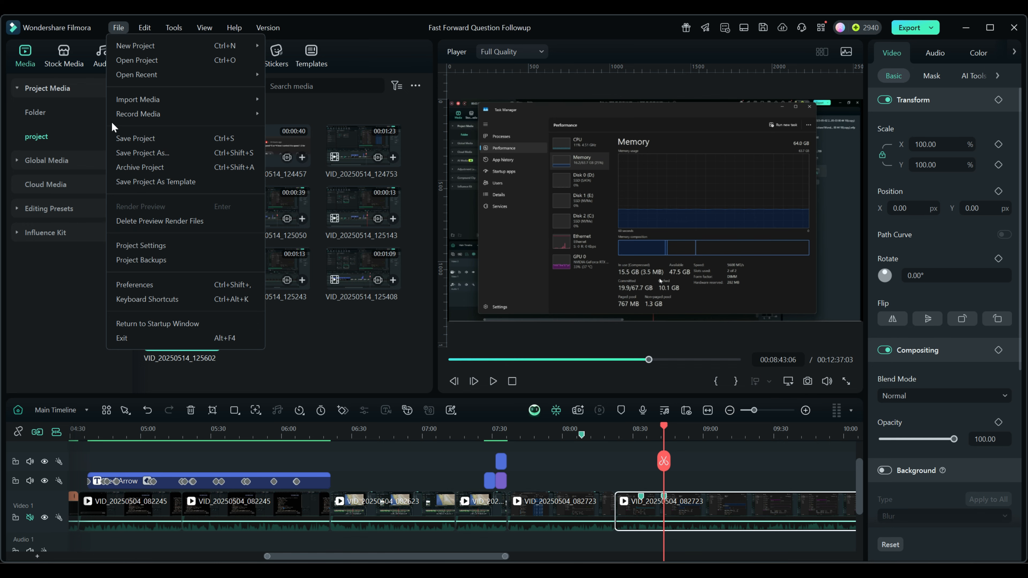
click(136, 301)
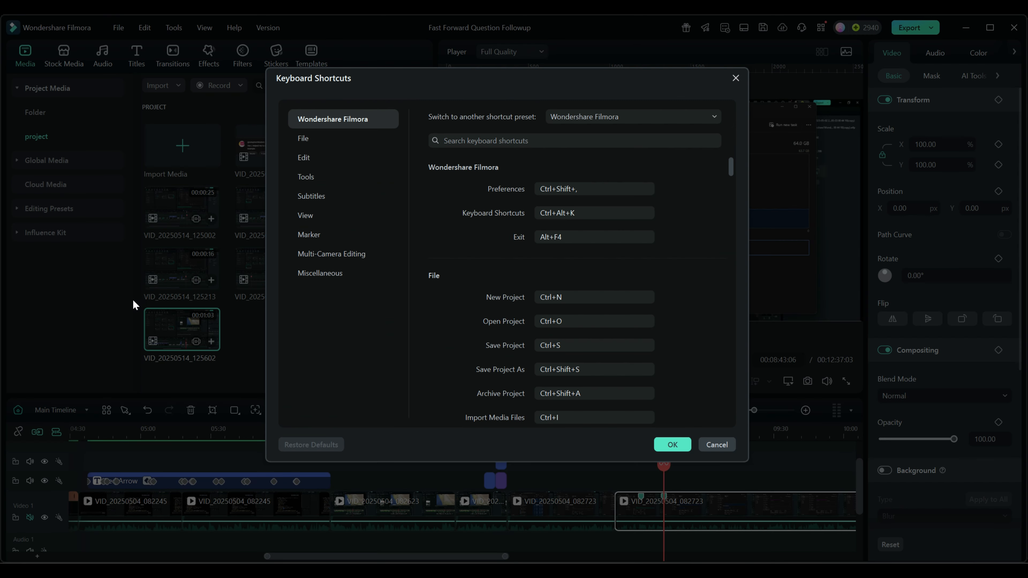
click(304, 215)
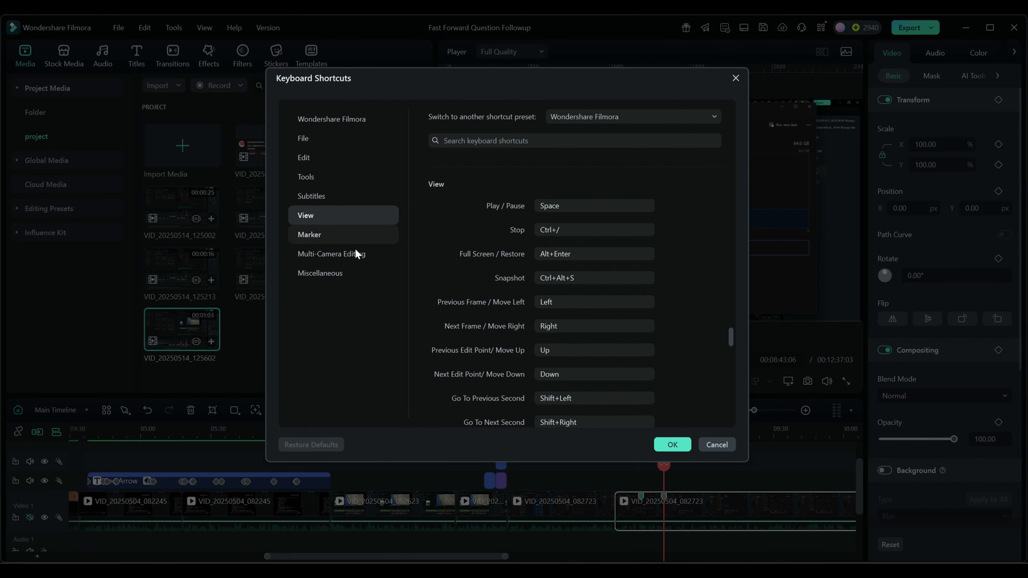
scroll(655, 263, down, 1)
scroll(555, 249, down, 3)
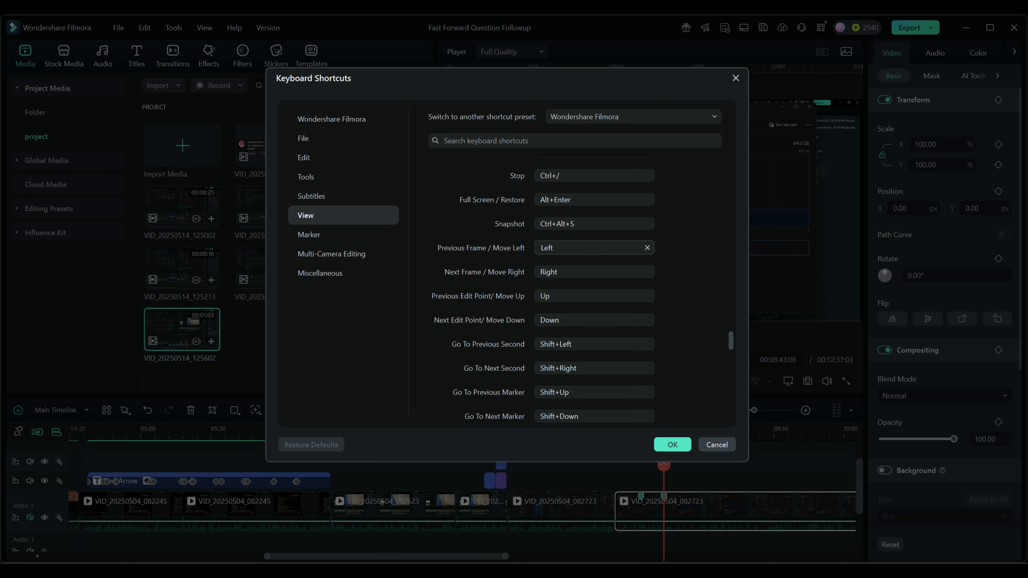
scroll(555, 254, down, 1)
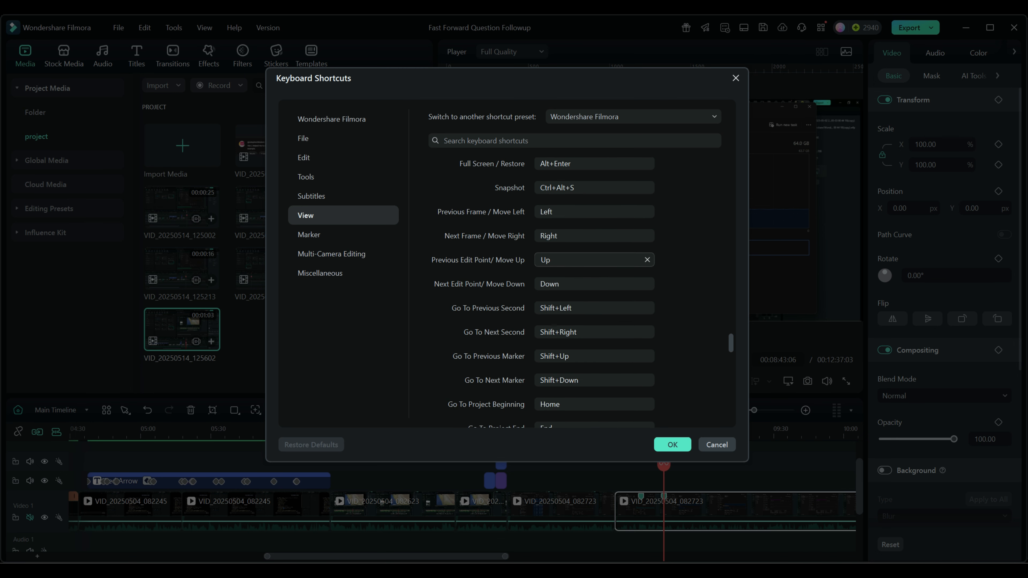
scroll(567, 259, down, 1)
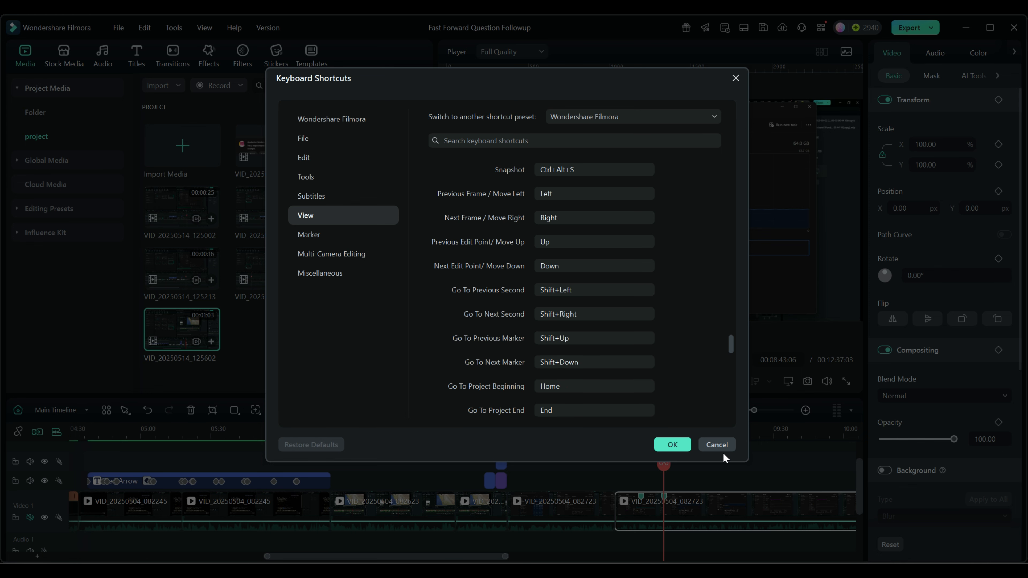
click(718, 444)
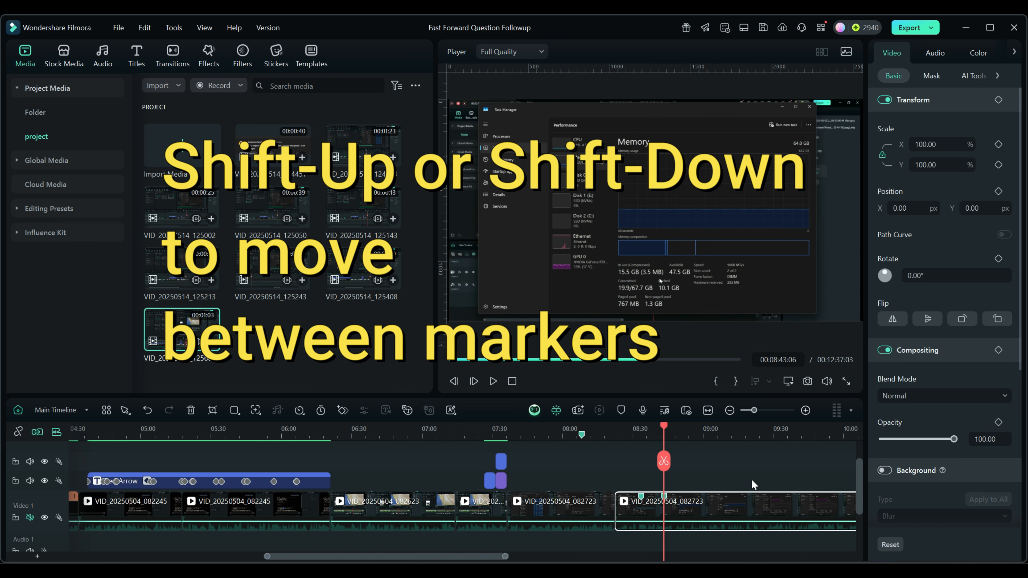
key(shift+Up)
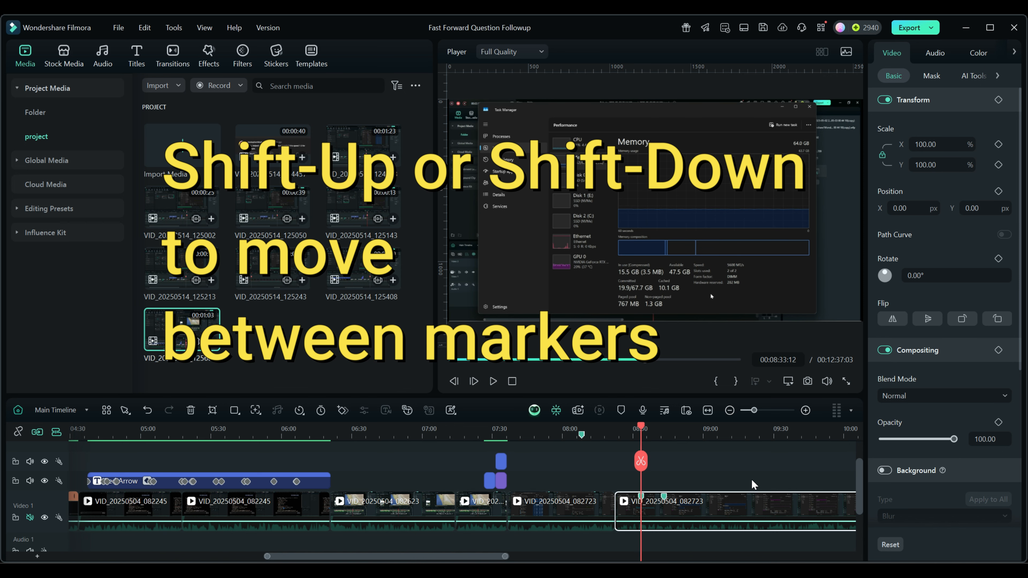
key(shift+Down)
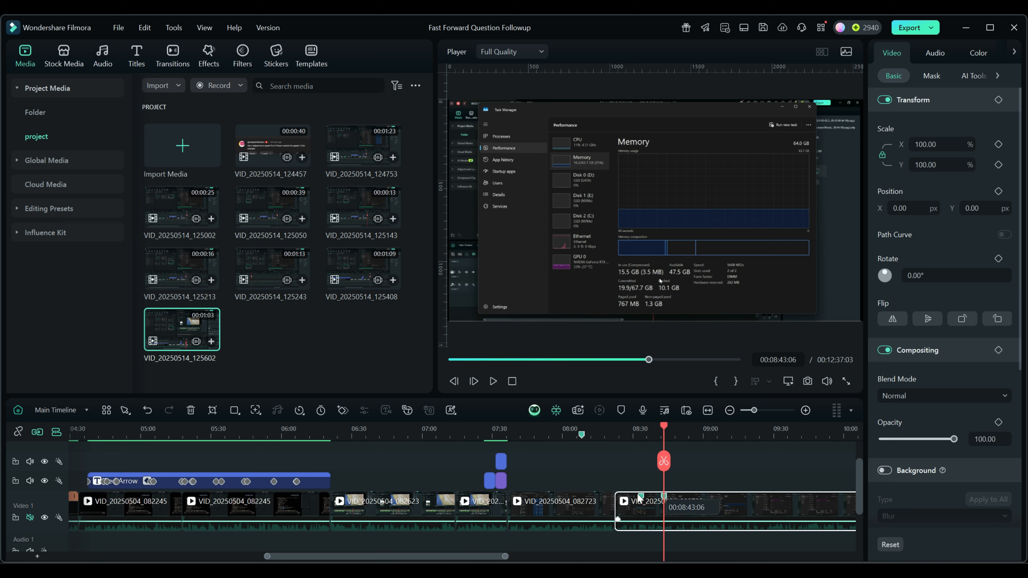
- Select the second clip and jump the playhead to its start and end
drag(750, 435, 614, 428)
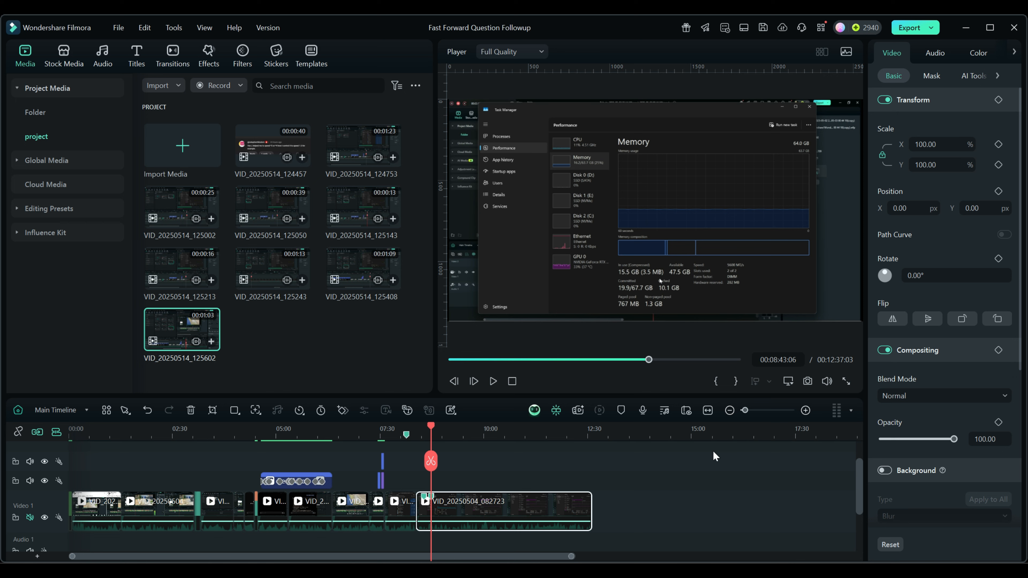
click(166, 512)
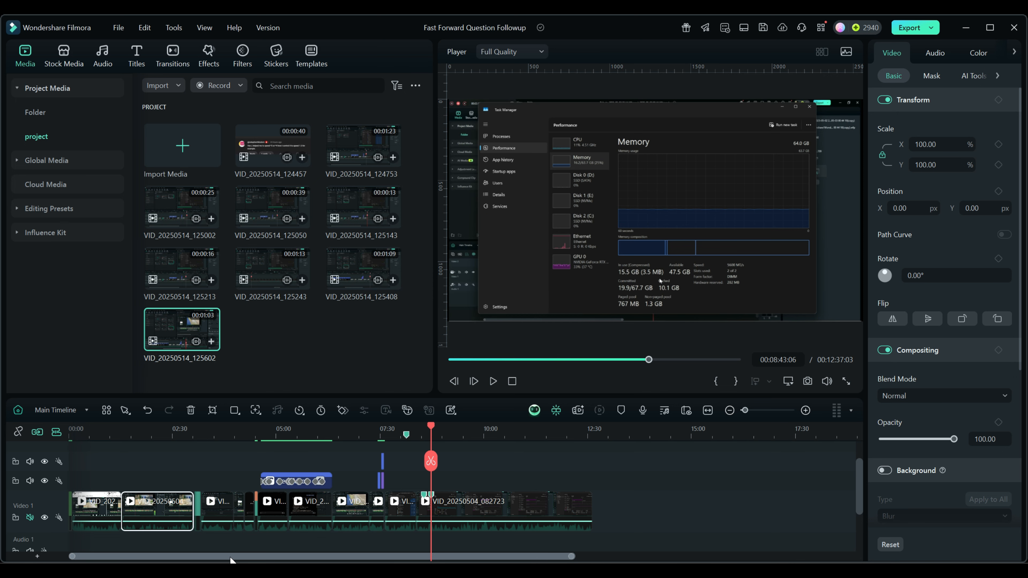
key(shift+Home)
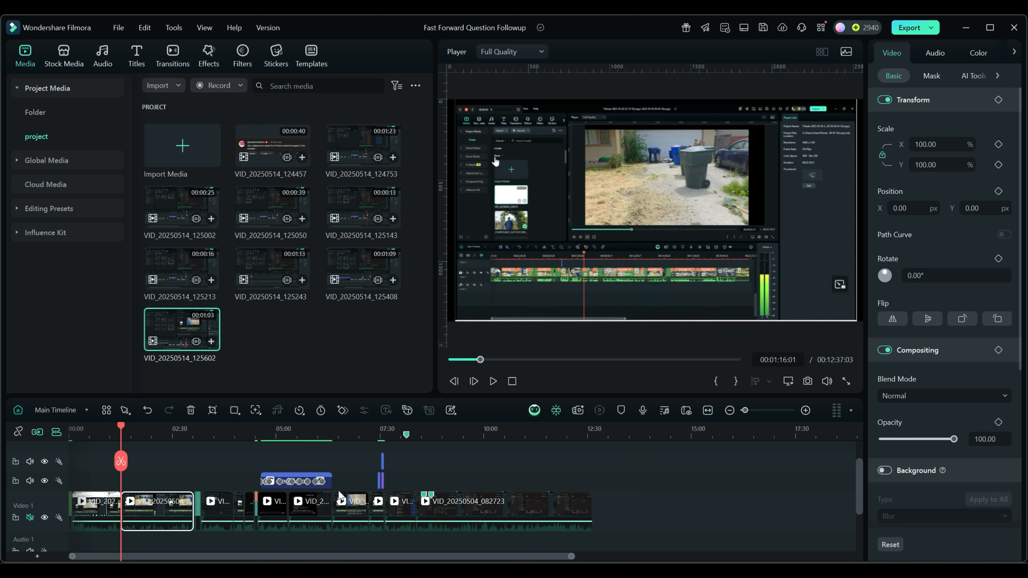
key(Down)
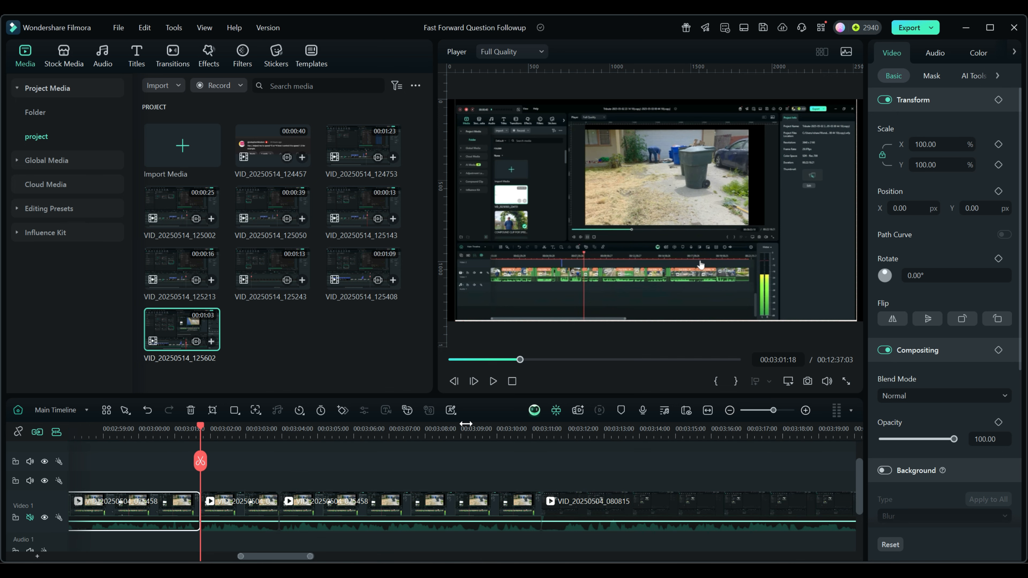
- Jump to clip VID_20250504_080815's end, project end and start, then scrub to about 08:57
drag(471, 427, 158, 411)
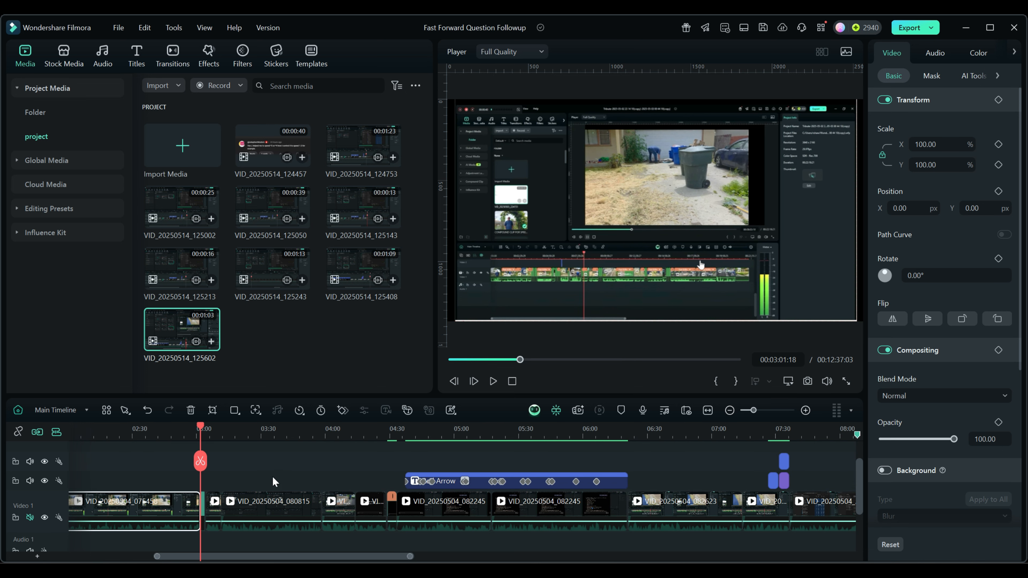
click(318, 431)
click(286, 507)
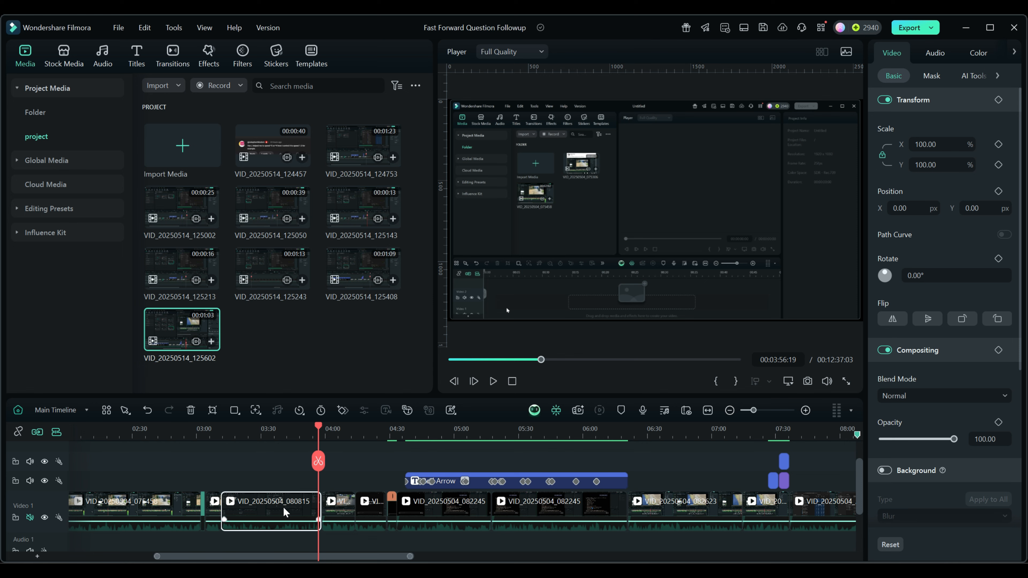
key(Down)
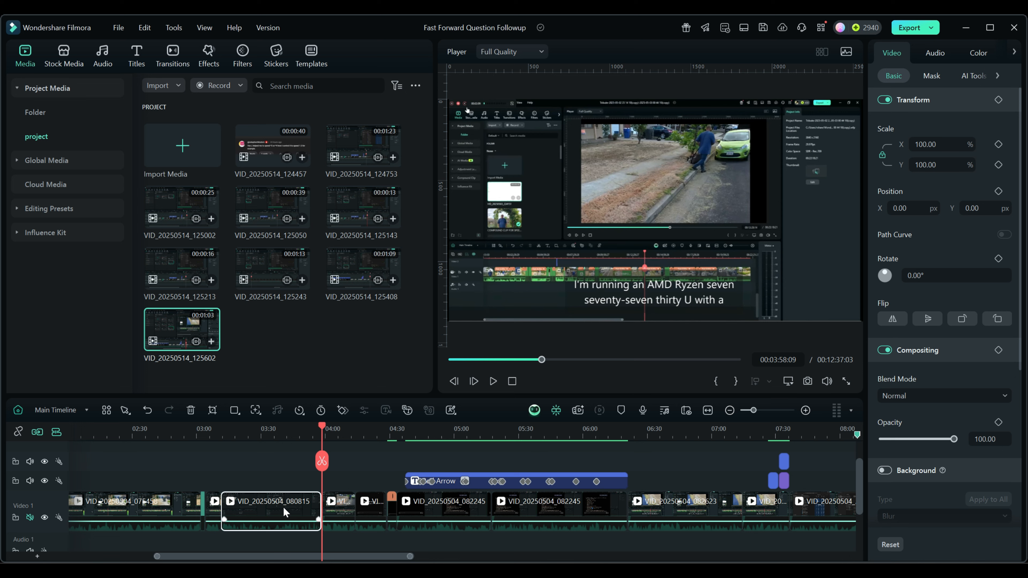
key(End)
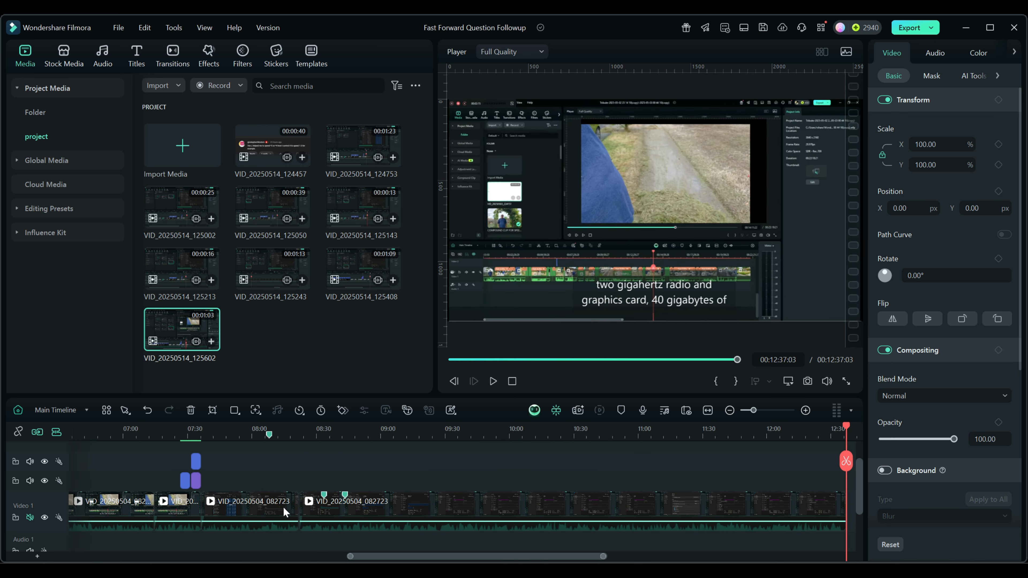
key(Home)
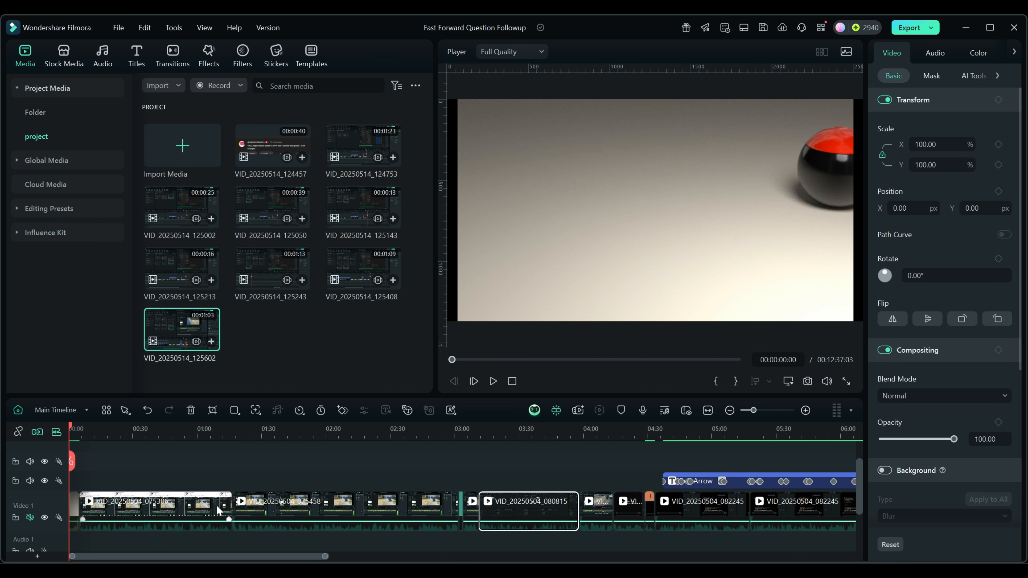
drag(718, 431, 485, 431)
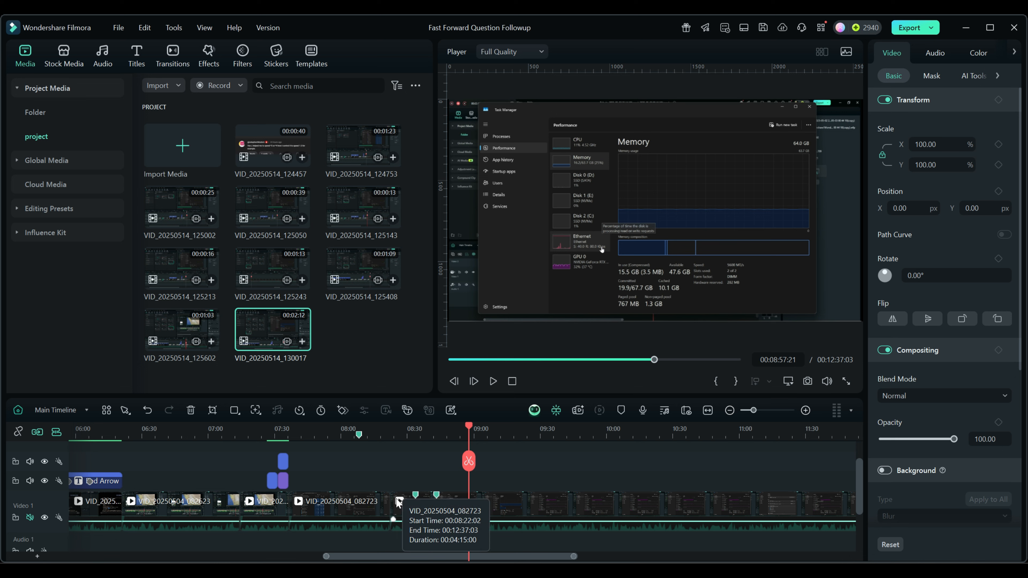
- Rename the 08:08:01 marker to 'Test', colour it pink, and jump to it
right_click(358, 436)
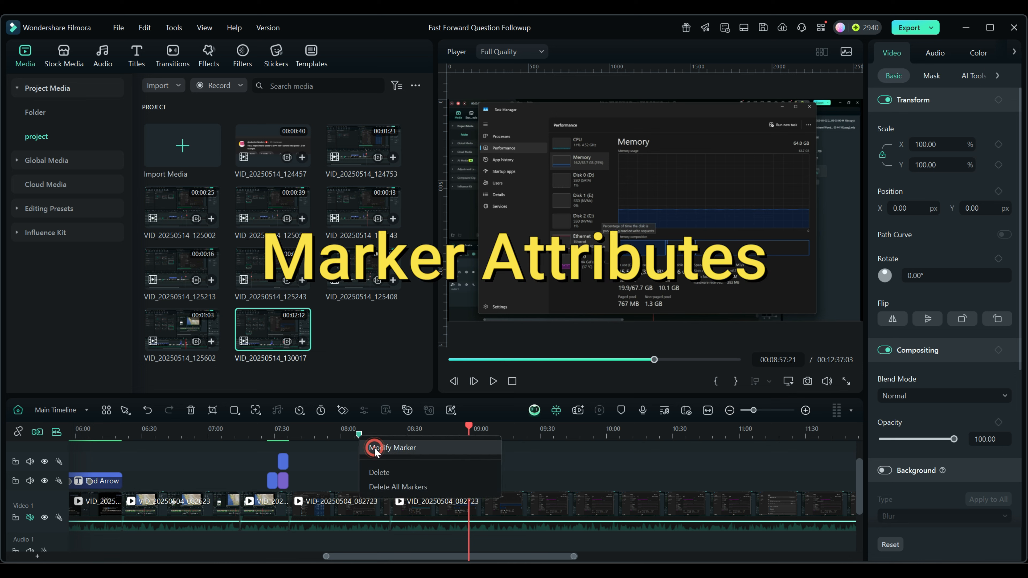
click(375, 448)
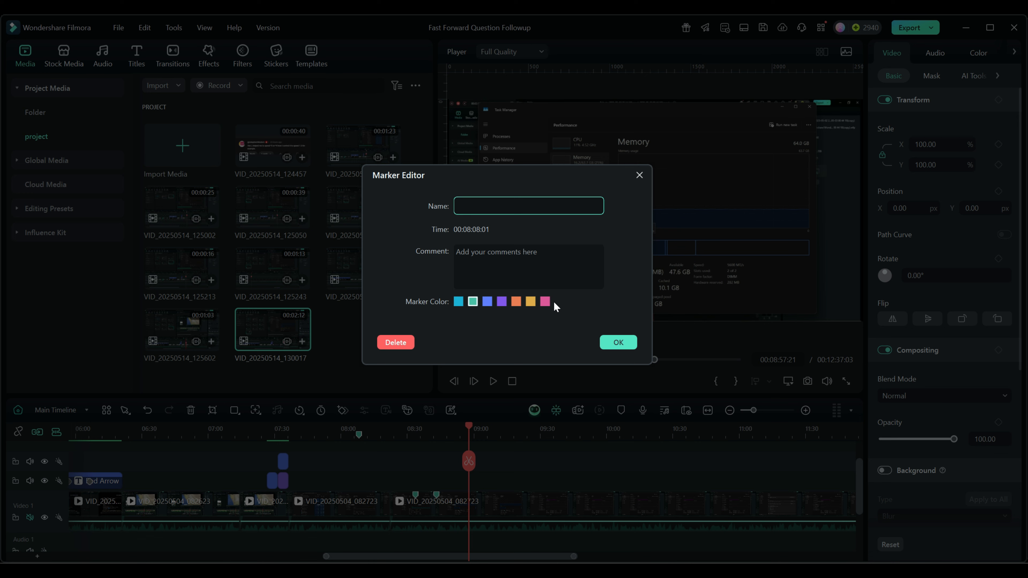
click(546, 303)
text(Test)
click(618, 343)
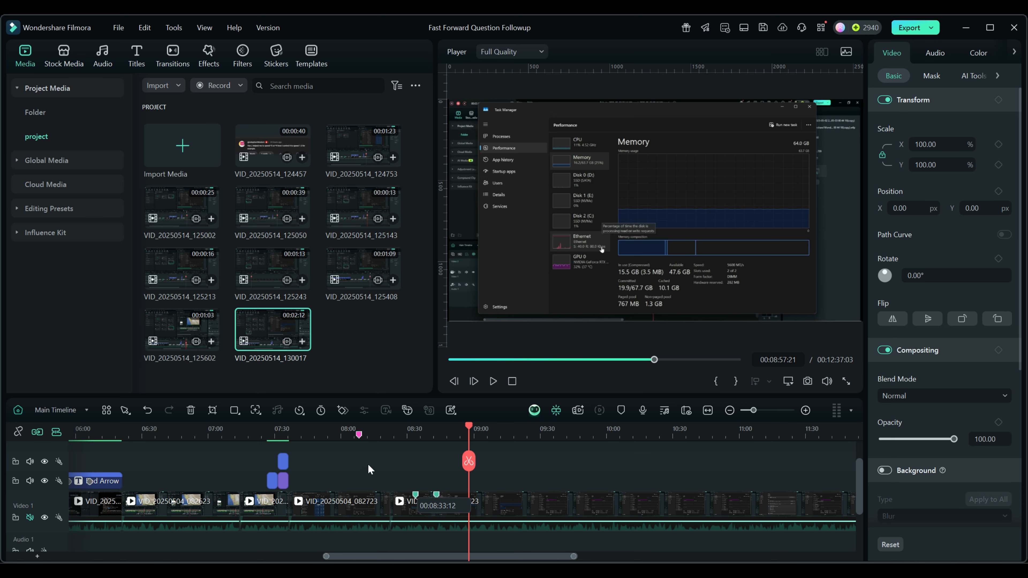
click(358, 435)
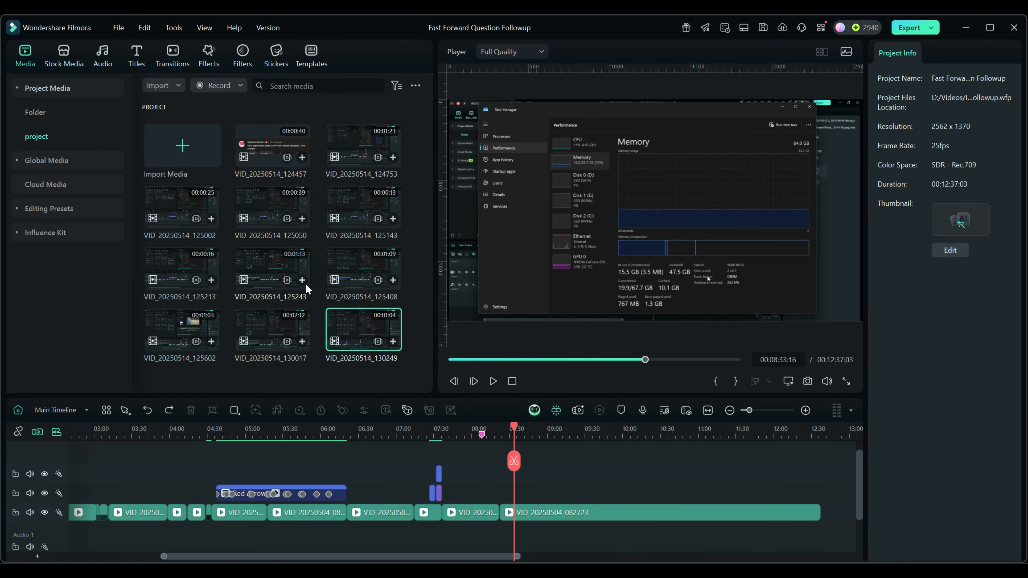
- Tag the clips near 03:44, 05:30 and after 07:30 with an orange colour mark
mouse_move(520, 428)
mouse_down()
mouse_move(151, 413)
mouse_move(532, 425)
mouse_move(137, 416)
mouse_up()
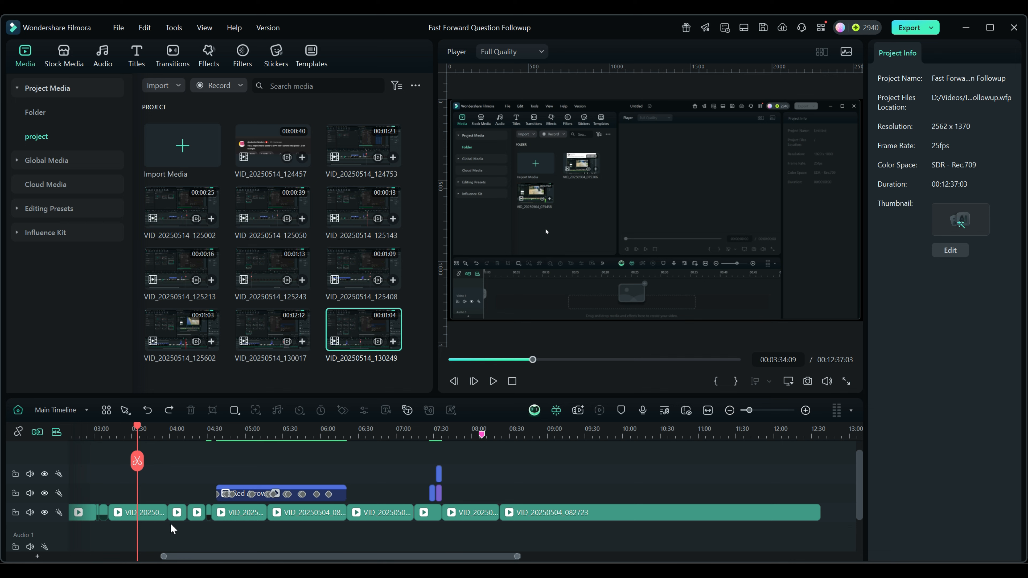
click(154, 517)
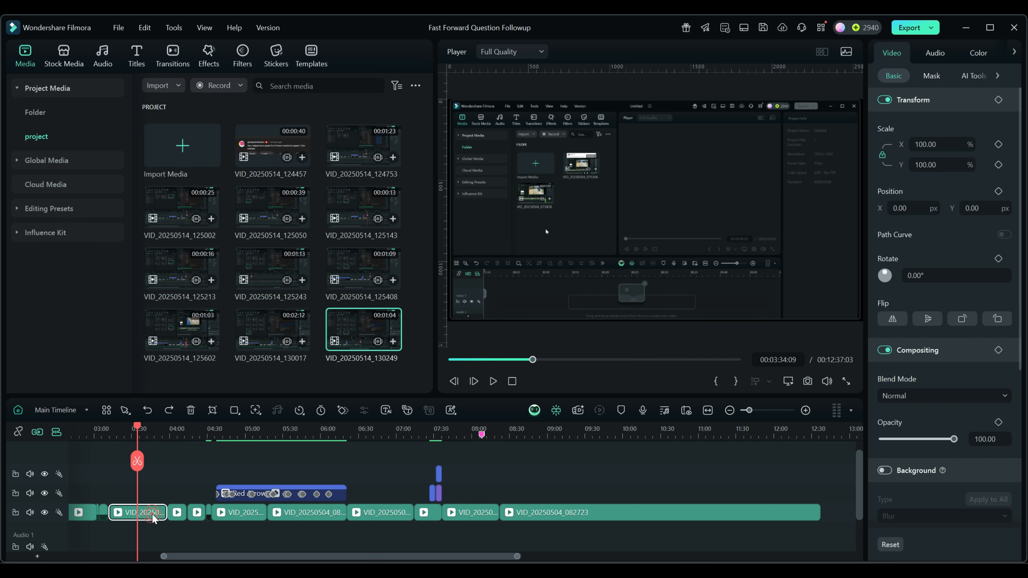
ctrl+click(320, 514)
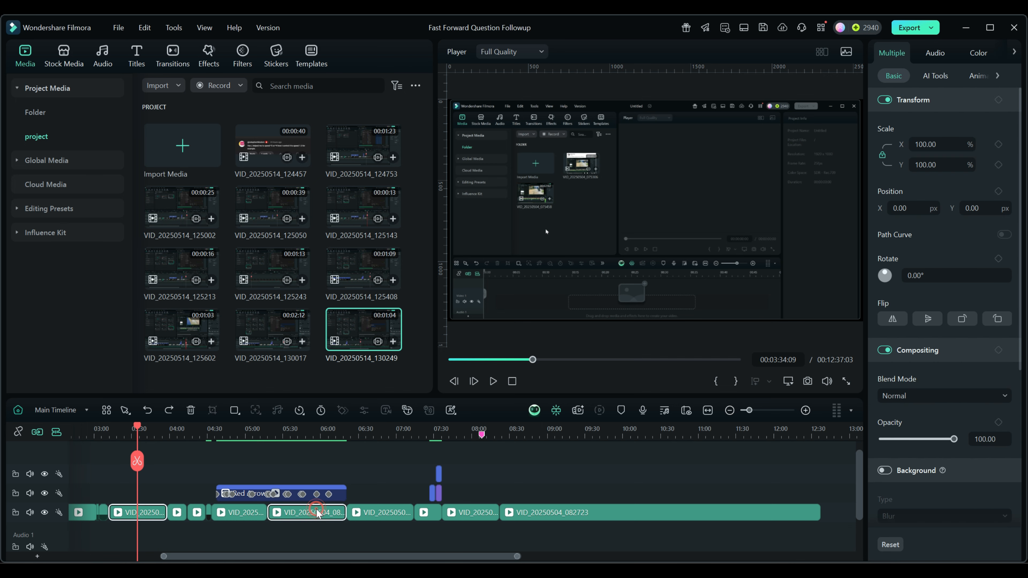
ctrl+click(479, 514)
right_click(300, 515)
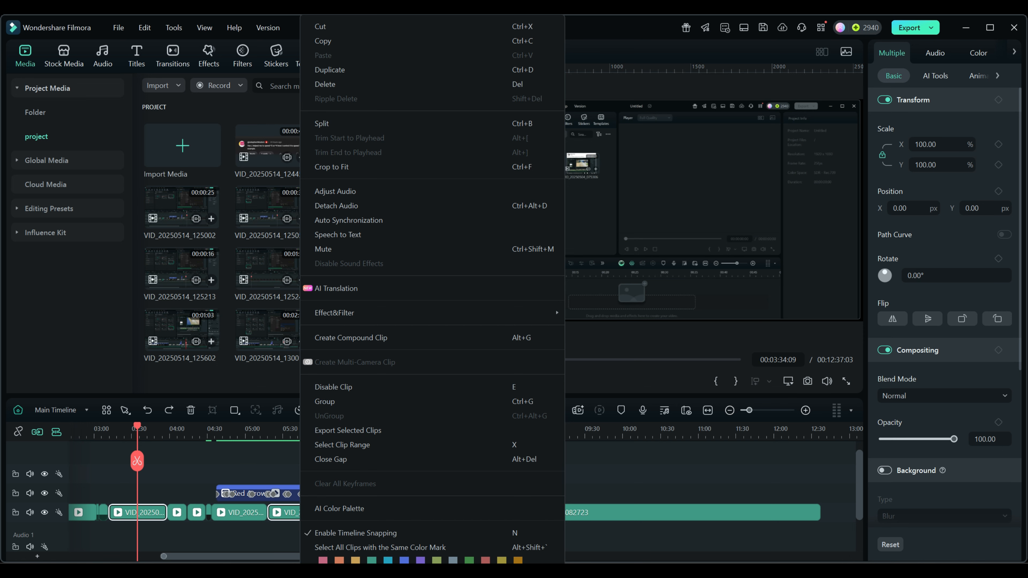
click(518, 560)
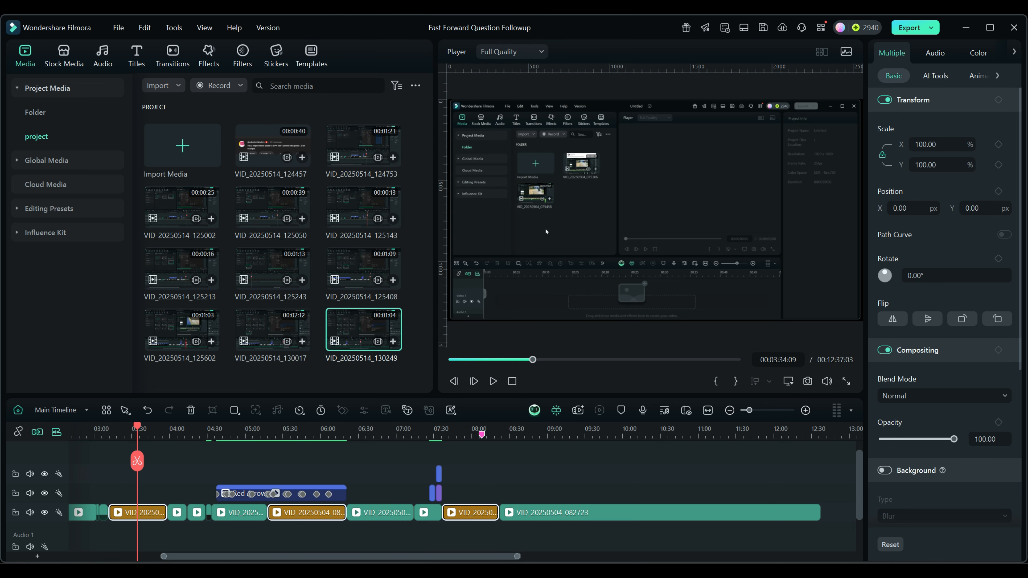
- Select every orange-marked clip via the same-colour option and drag them along the track
right_click(308, 515)
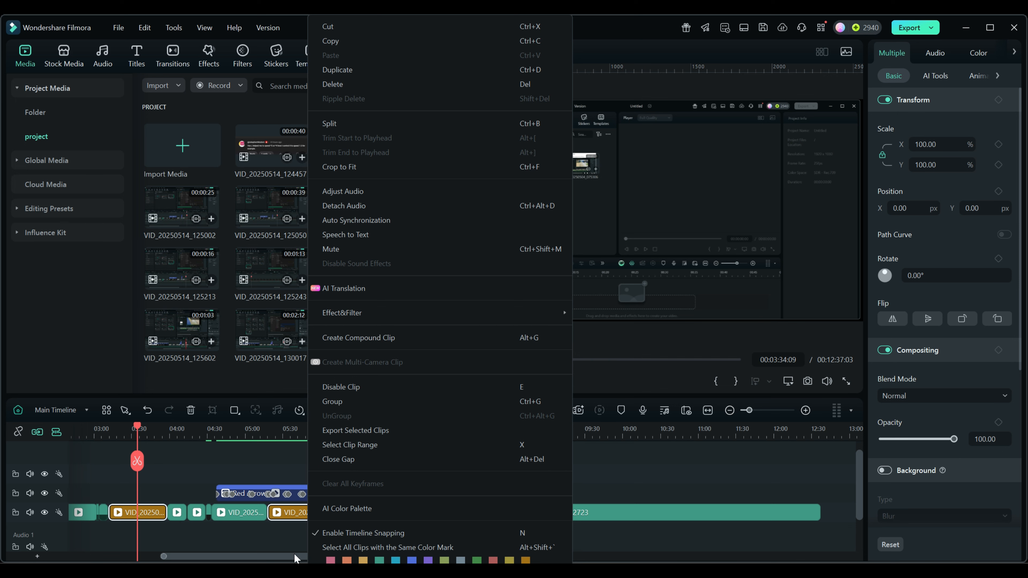
click(372, 546)
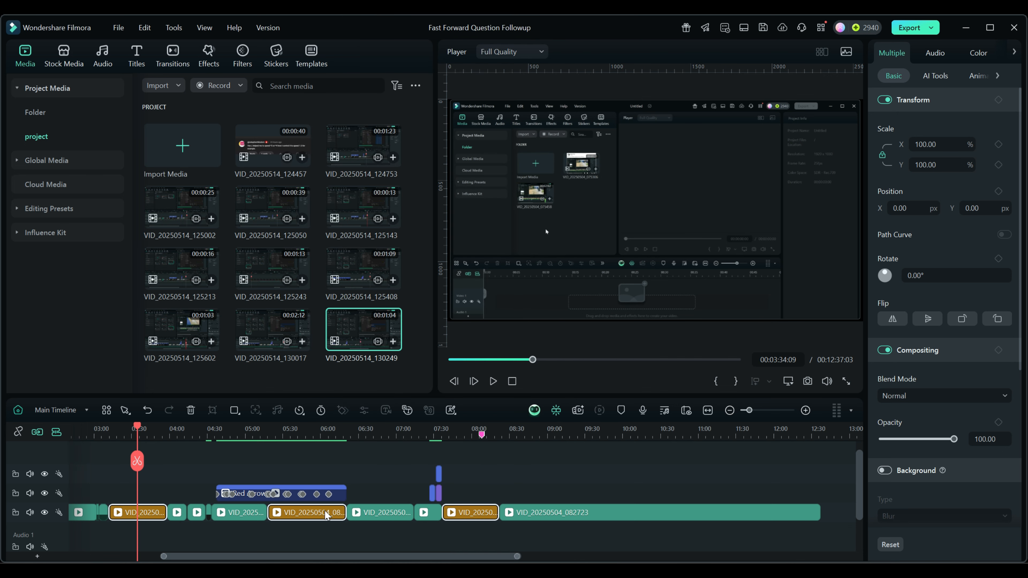
drag(320, 515, 240, 510)
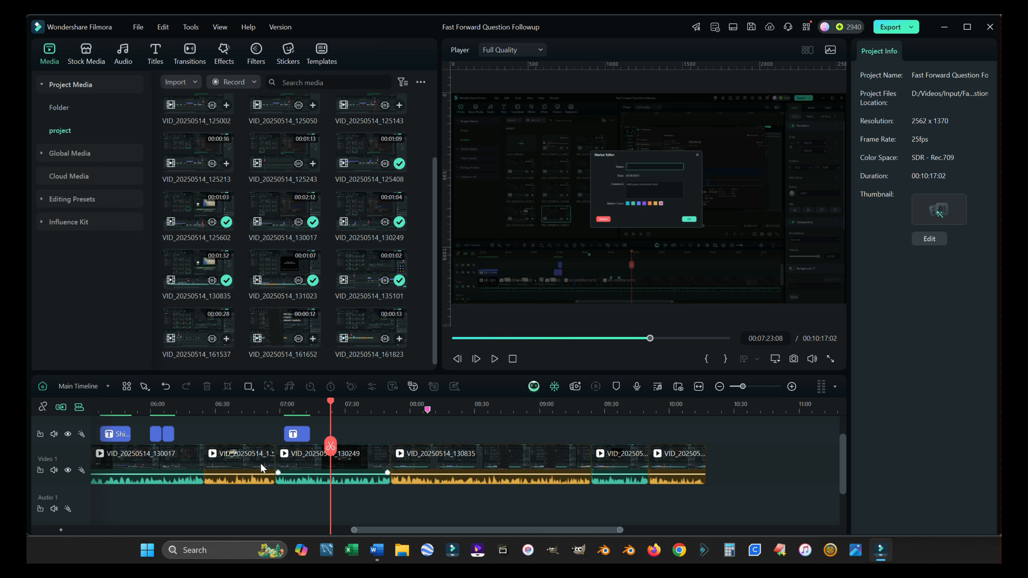
- Select all orange-marked clips using a clip's Select All Clips with the Same Color Mark option
click(243, 464)
right_click(243, 462)
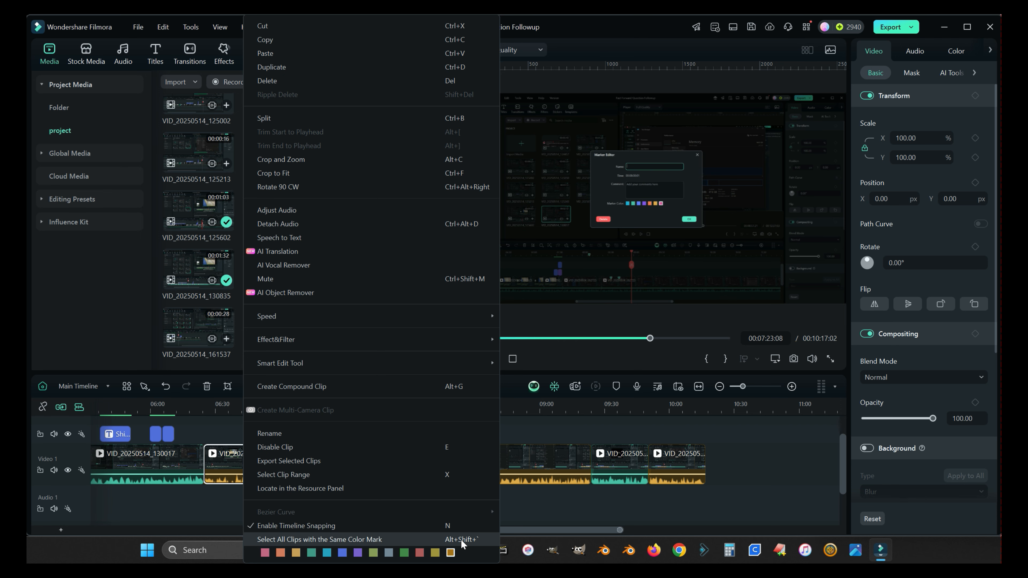
click(346, 538)
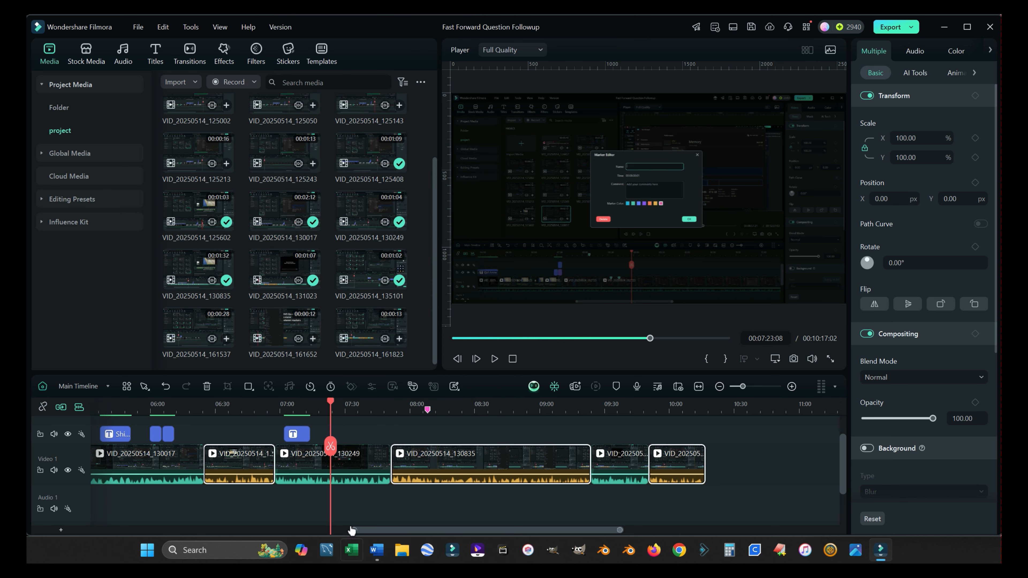
- Clear the selection, reselect the orange clips with Alt+Shift+`, and move the playhead later
click(530, 428)
scroll(617, 438, down, 1)
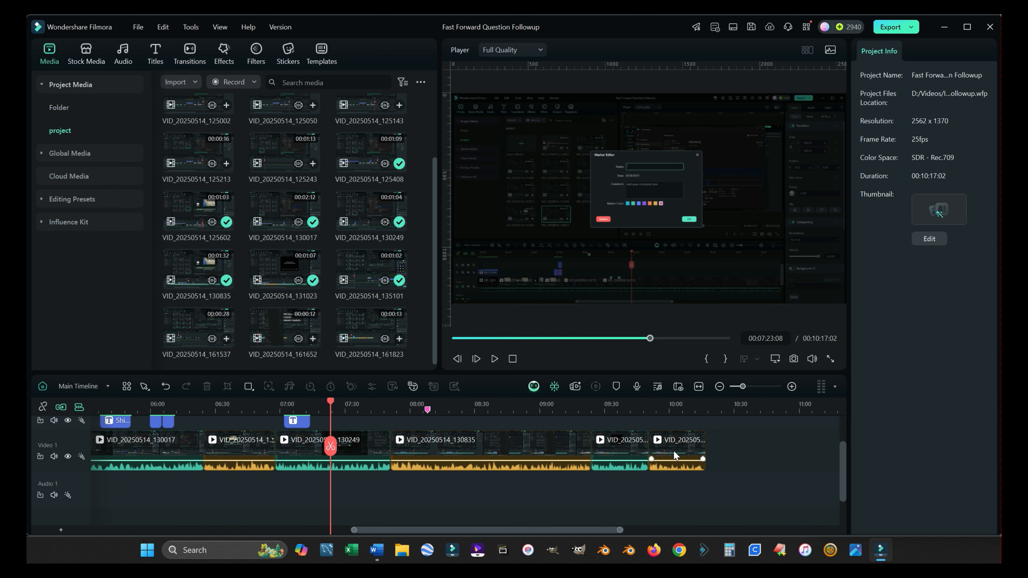
click(674, 451)
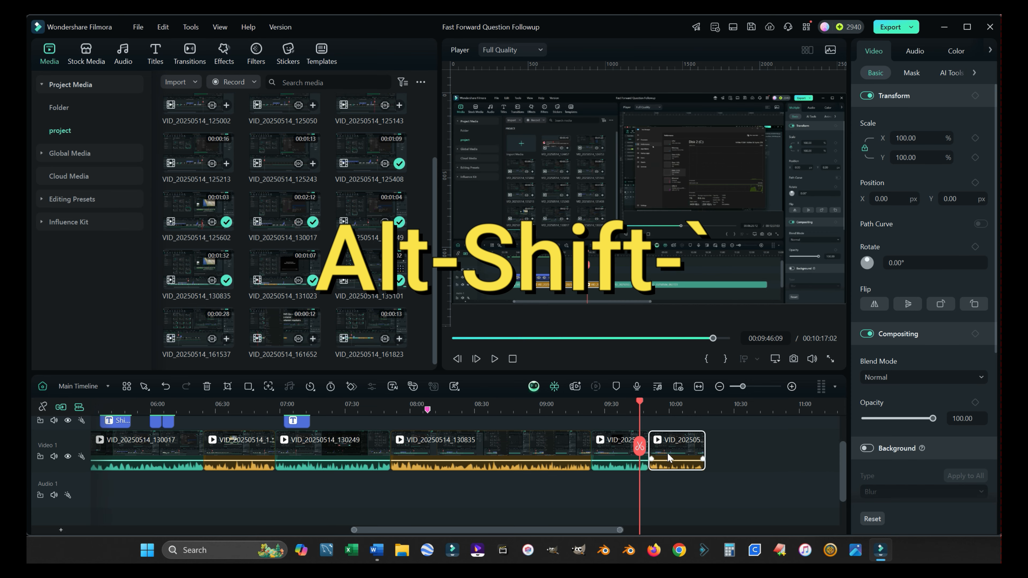
key(alt+shift+grave)
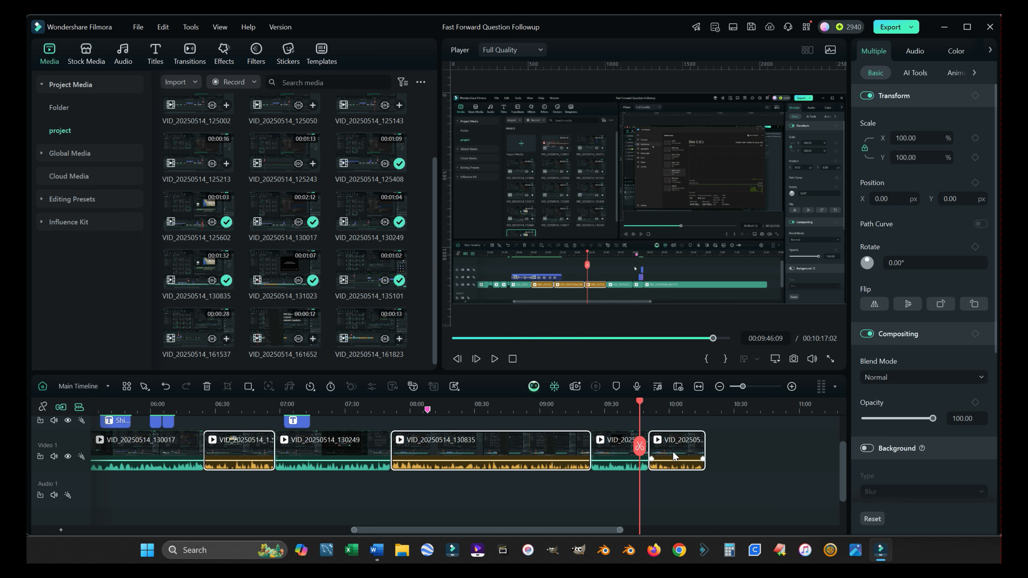
scroll(711, 457, up, 1)
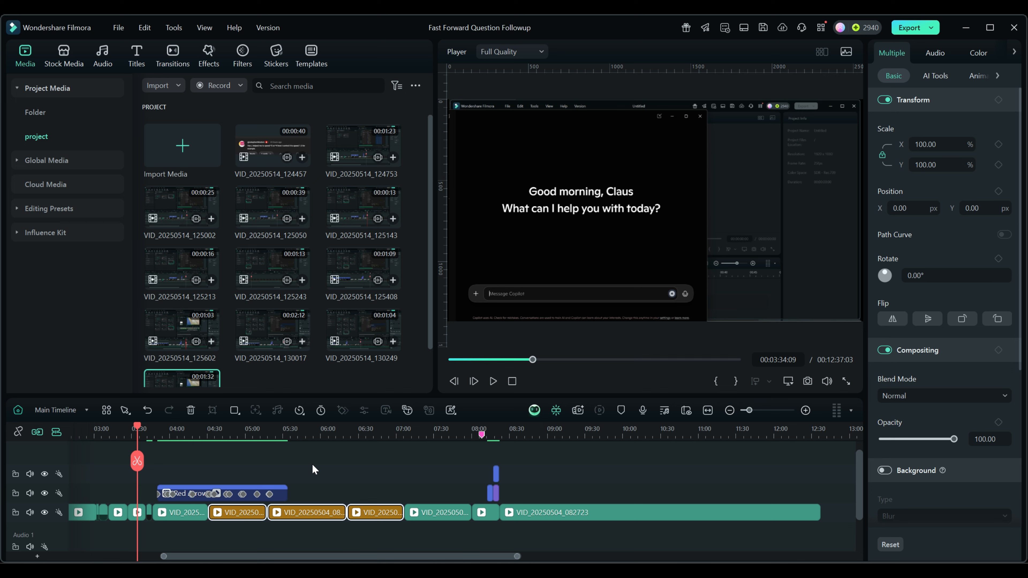
mouse_move(136, 423)
mouse_down()
mouse_move(491, 439)
mouse_move(355, 441)
mouse_up()
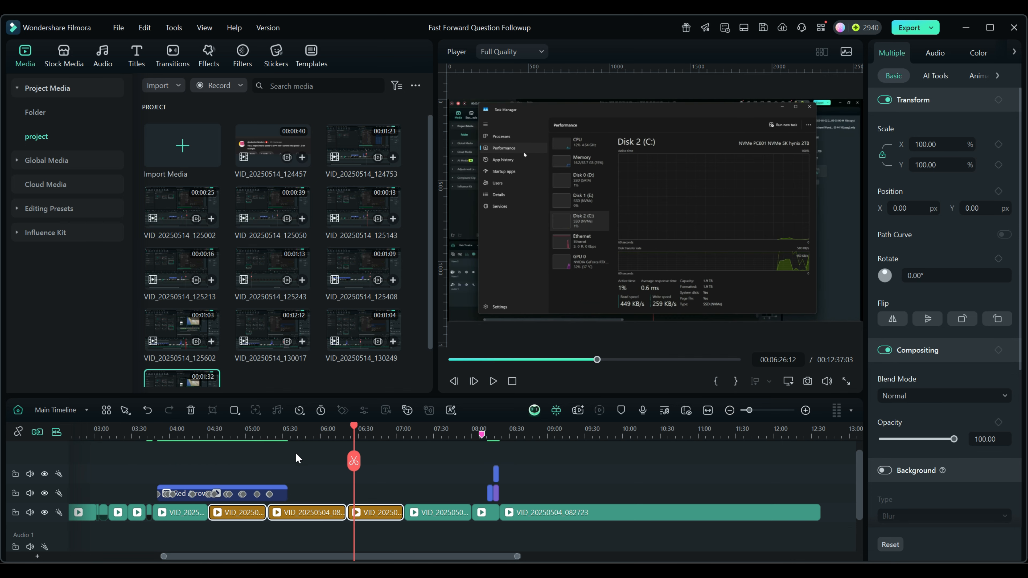